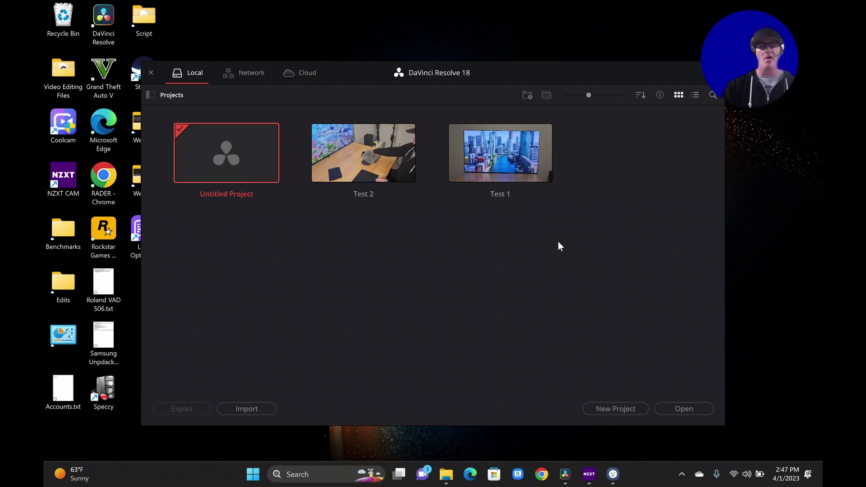
In File Explorer, open the 4K Footage folder inside Video Editing Files.
{"action": "left_click", "coordinate": [558, 242]}
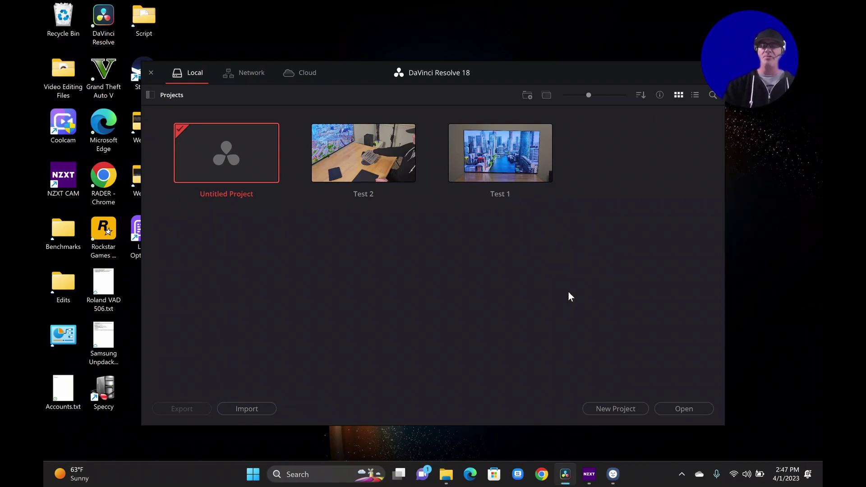
{"action": "left_click", "coordinate": [446, 474]}
{"action": "left_click", "coordinate": [461, 342]}
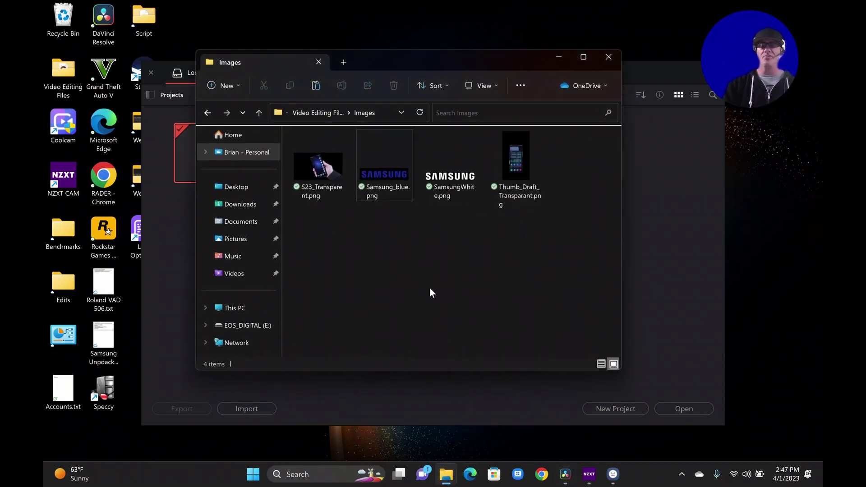
{"action": "key", "text": "alt+Up"}
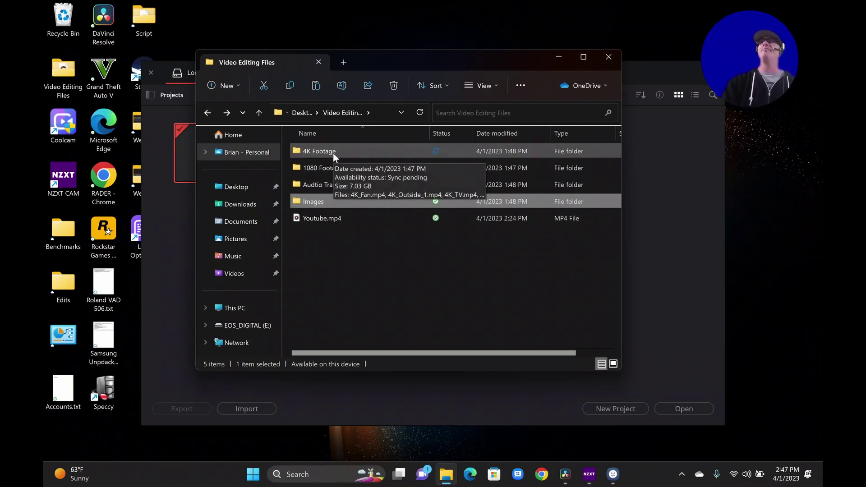
{"action": "left_click", "coordinate": [332, 153]}
{"action": "double_click", "coordinate": [333, 153]}
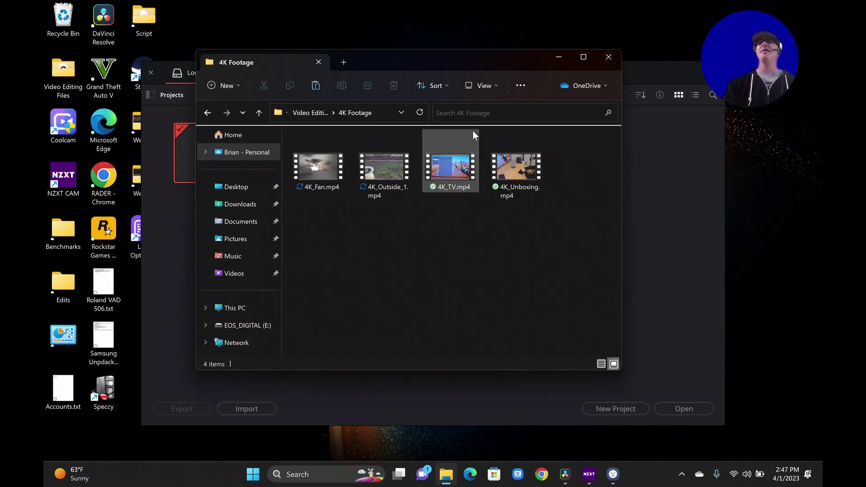
Check 4K_TV.mp4's Details properties: 3840 x 2160 at about 30 fps, then close them.
{"action": "right_click", "coordinate": [444, 170]}
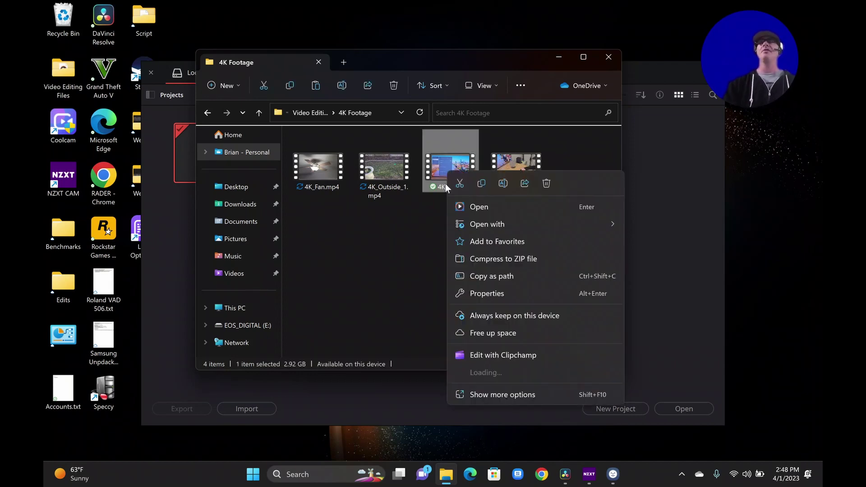
{"action": "left_click", "coordinate": [511, 411]}
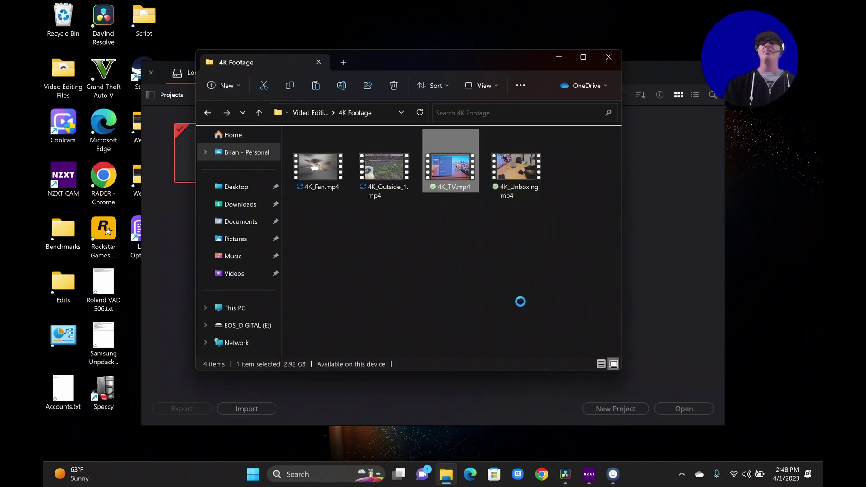
{"action": "left_click", "coordinate": [562, 402]}
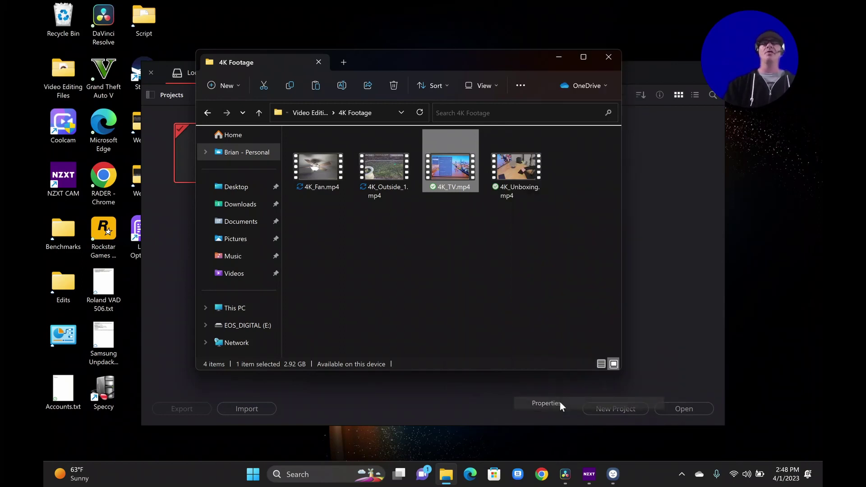
{"action": "left_click", "coordinate": [537, 210]}
{"action": "left_click_drag", "start_coordinate": [531, 195], "coordinate": [397, 163]}
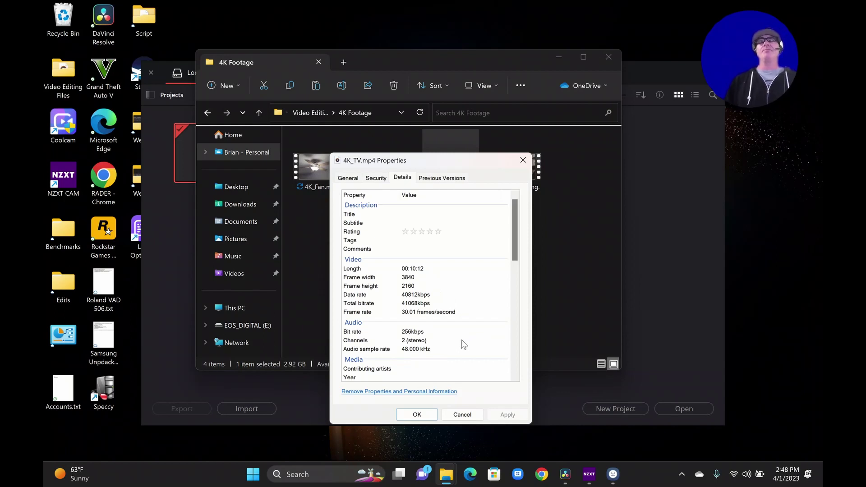
{"action": "left_click", "coordinate": [462, 414]}
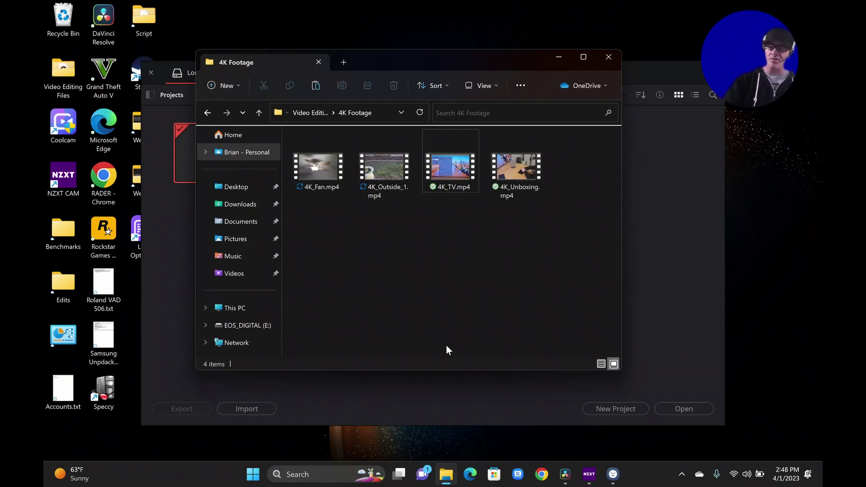
Create a new Resolve project named 'Test 3'.
{"action": "left_click", "coordinate": [566, 473]}
{"action": "left_click", "coordinate": [608, 406]}
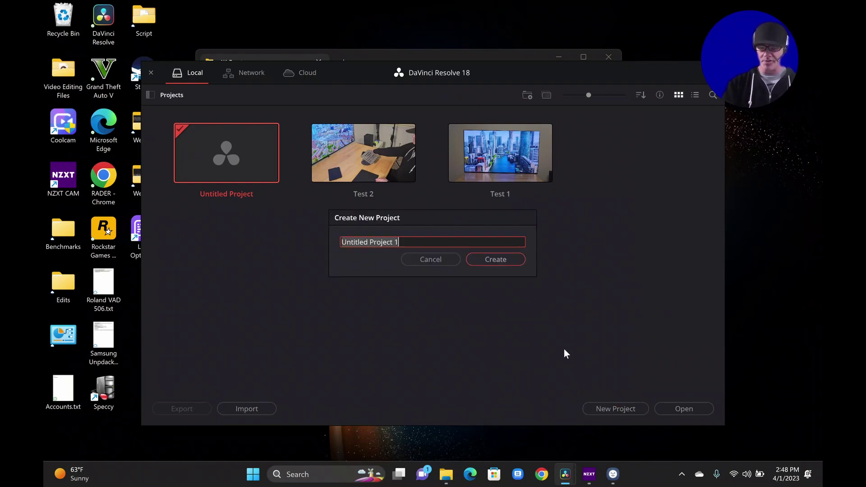
{"action": "type", "text": "Test 3"}
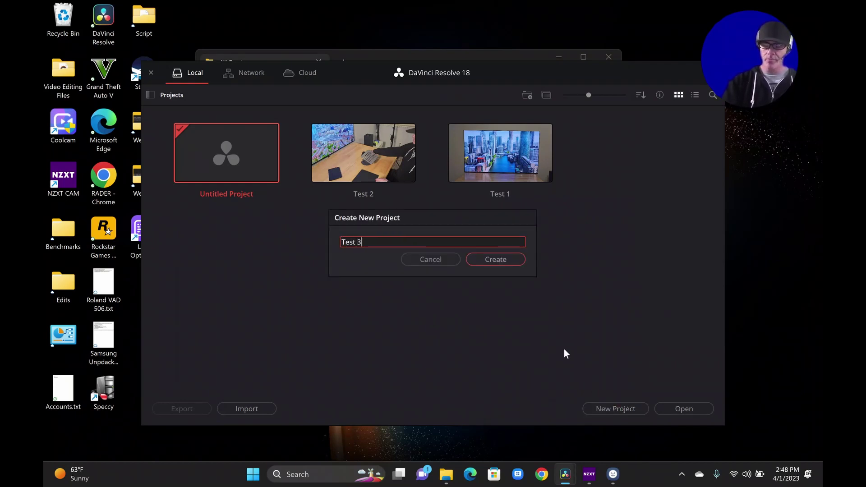
{"action": "key", "text": "Return"}
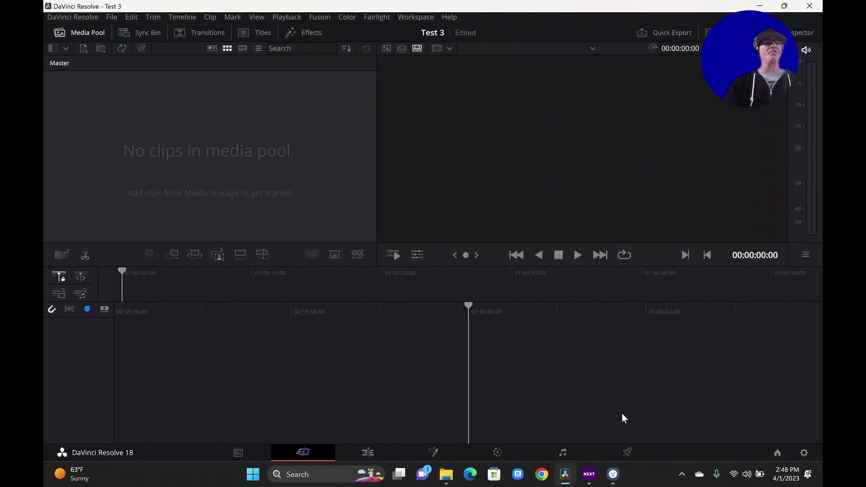
Set the project's timeline resolution to 3840 x 2160 Ultra HD and save the settings.
{"action": "left_click", "coordinate": [804, 452]}
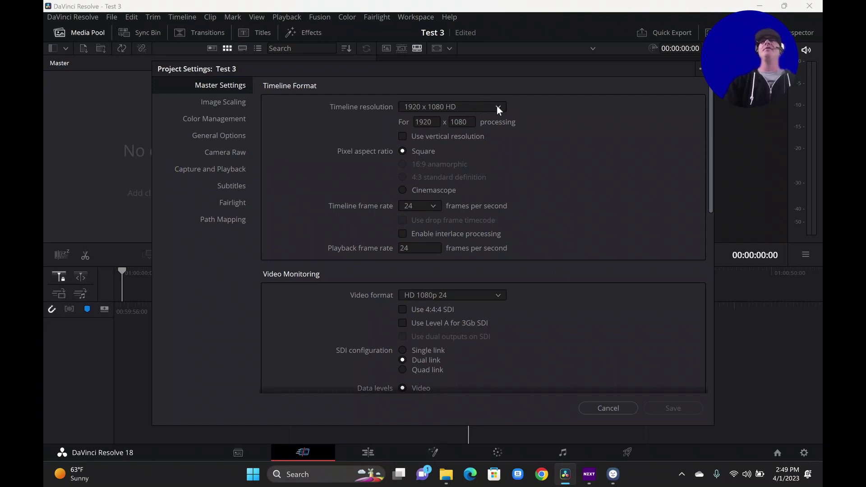
{"action": "left_click", "coordinate": [496, 106]}
{"action": "scroll", "coordinate": [480, 185], "scroll_direction": "down", "scroll_amount": 2}
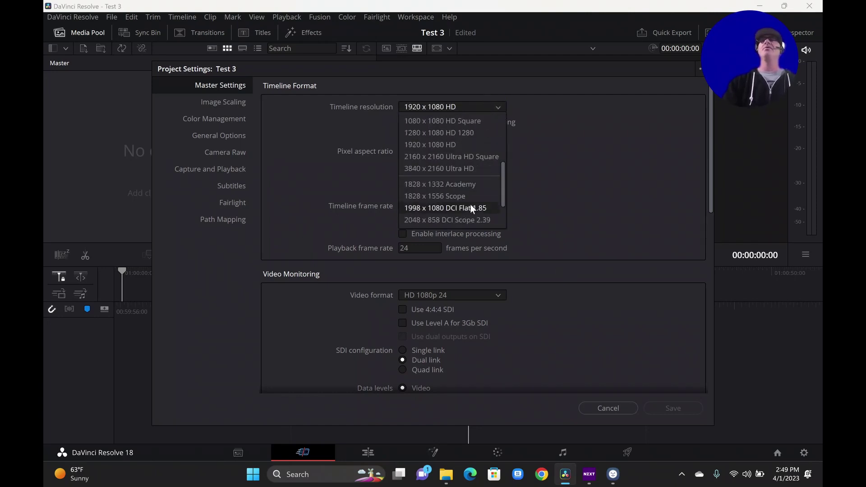
{"action": "left_click", "coordinate": [475, 170]}
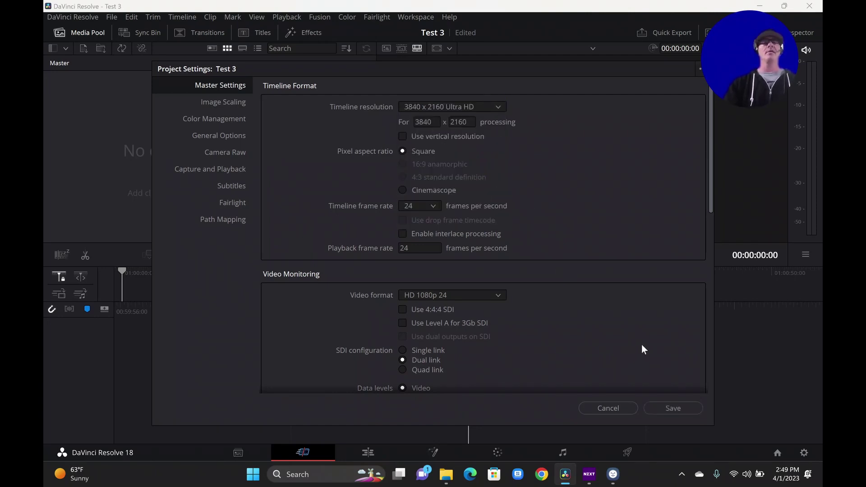
{"action": "left_click", "coordinate": [678, 405]}
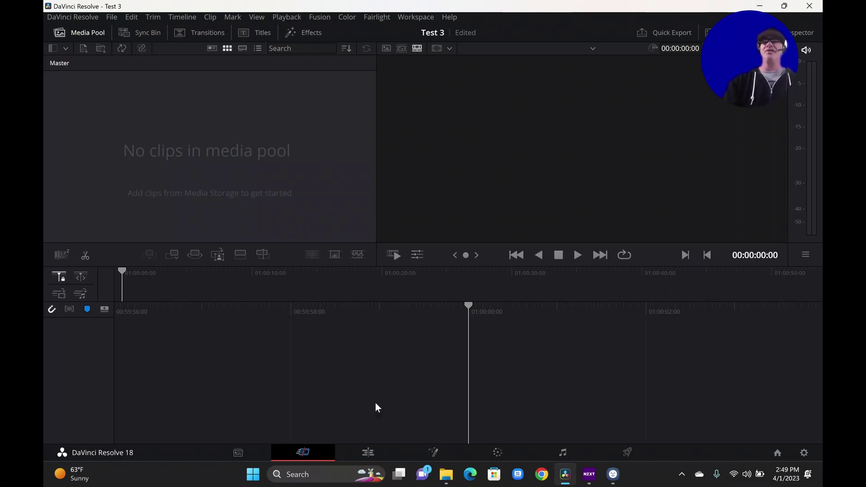
{"action": "left_click", "coordinate": [365, 459]}
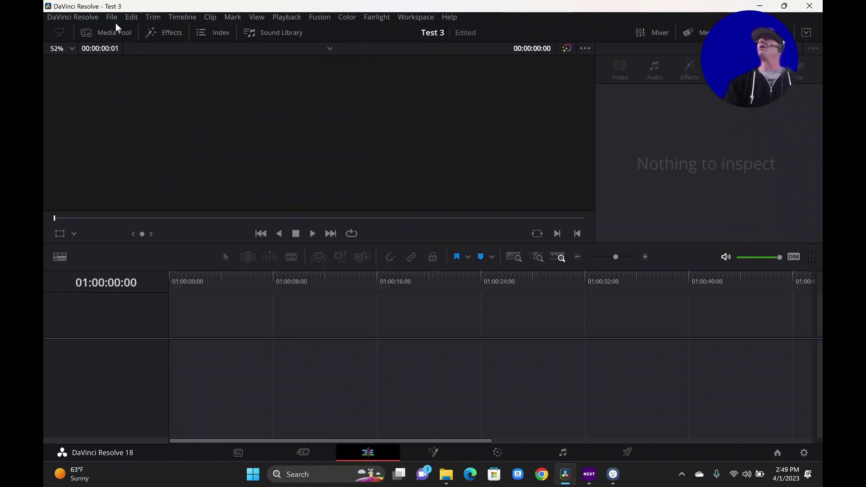
Drag all four 4K Footage clips into the media pool and accept the frame rate change.
{"action": "left_click", "coordinate": [91, 33]}
{"action": "left_click", "coordinate": [445, 475]}
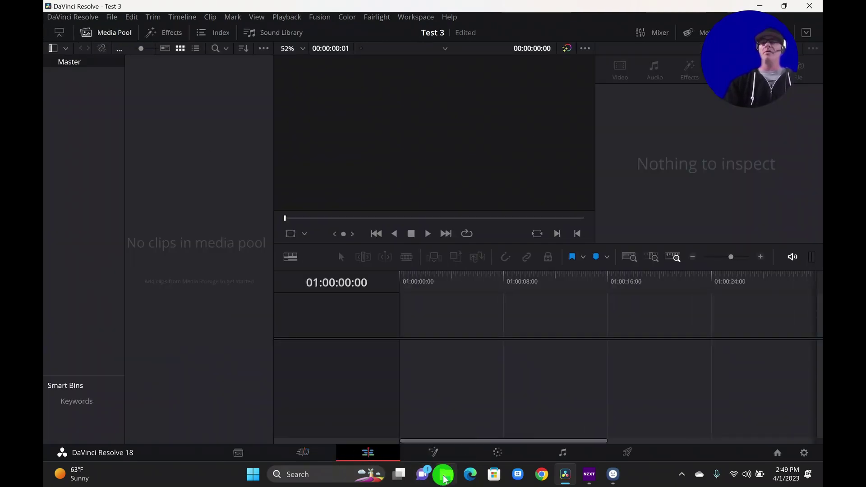
{"action": "left_click_drag", "start_coordinate": [493, 229], "coordinate": [287, 132]}
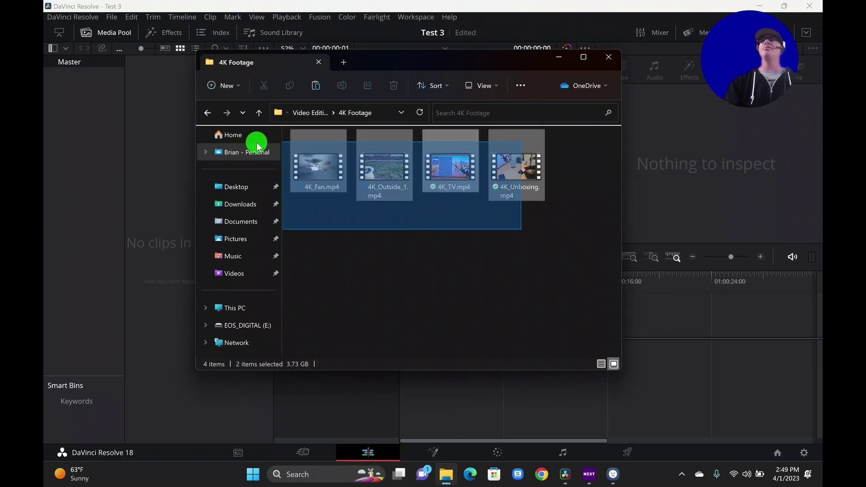
{"action": "left_click_drag", "start_coordinate": [460, 173], "coordinate": [145, 201]}
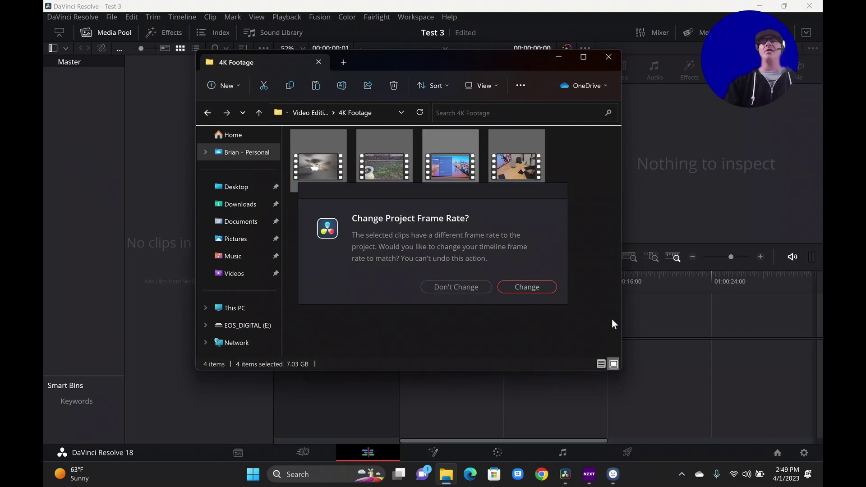
{"action": "left_click", "coordinate": [531, 290]}
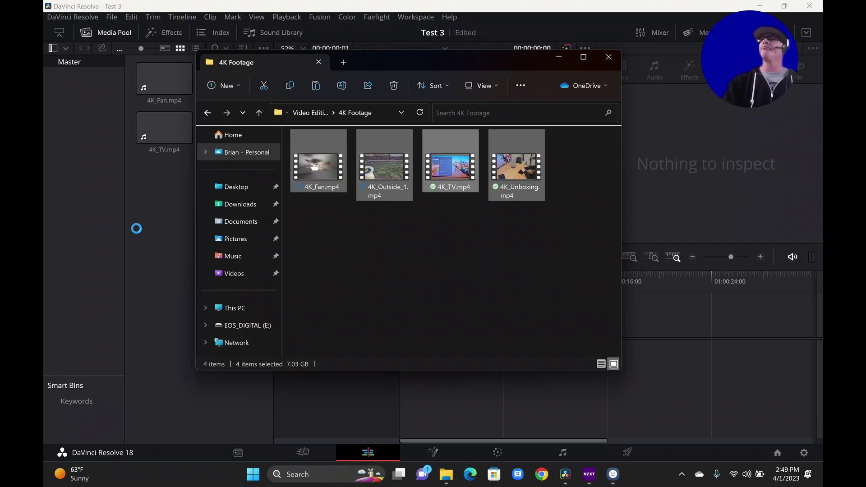
{"action": "left_click", "coordinate": [411, 246]}
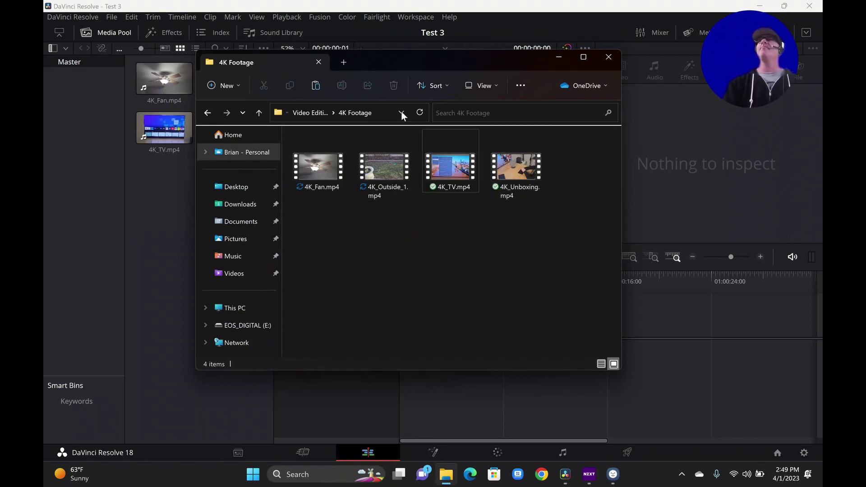
{"action": "key", "text": "alt+Left"}
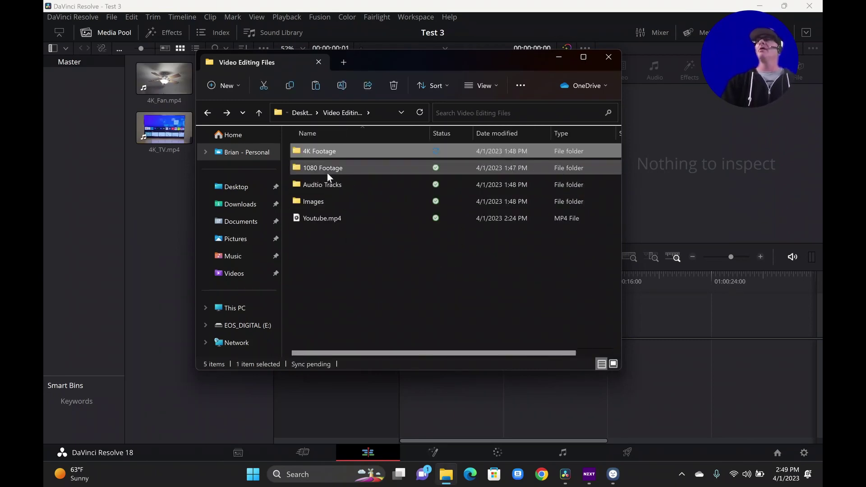
Add 2.MP4 from the 1080 Footage folder to the media pool.
{"action": "left_click", "coordinate": [326, 170]}
{"action": "double_click", "coordinate": [327, 173]}
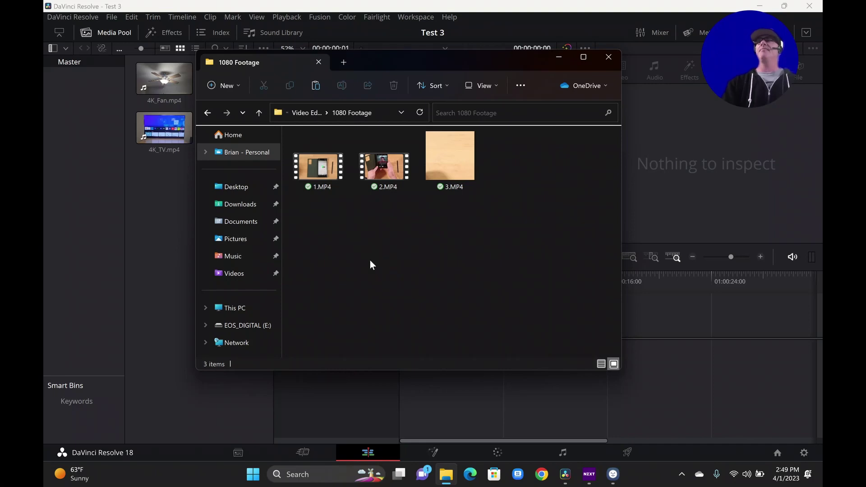
{"action": "left_click_drag", "start_coordinate": [394, 174], "coordinate": [70, 266]}
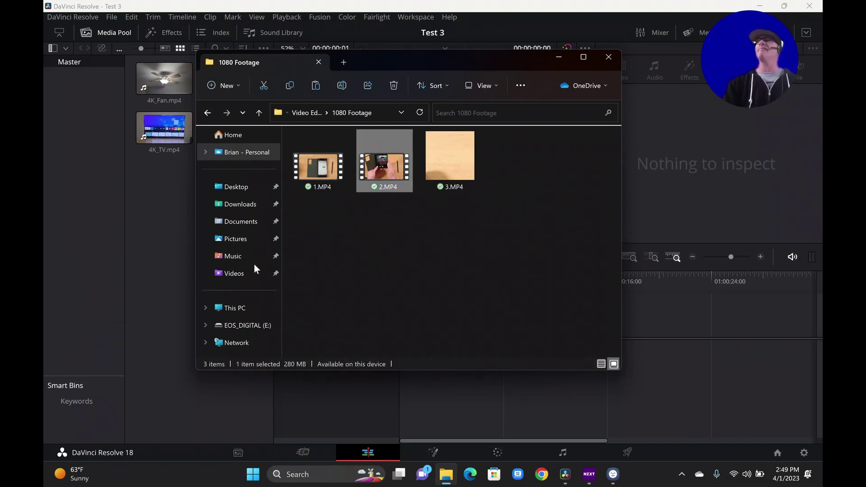
{"action": "key", "text": "alt+Left"}
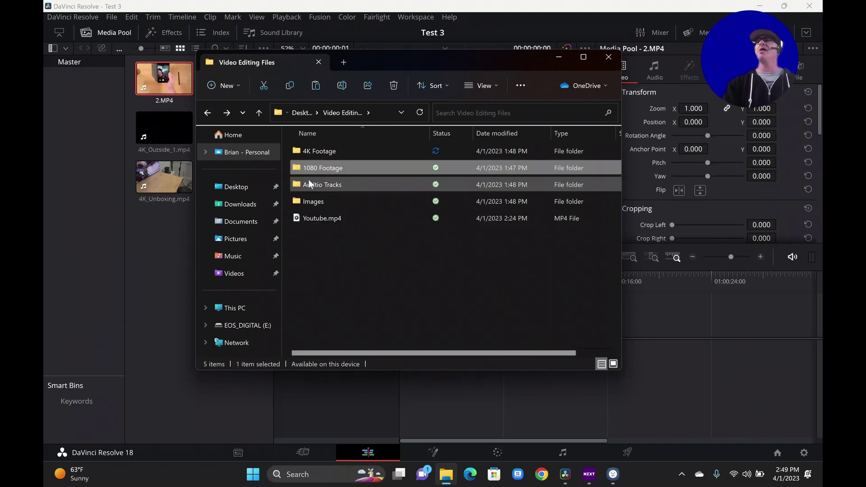
Import the Growing Up and Invisible Beauty MP3 tracks from Audio Tracks into the media pool.
{"action": "double_click", "coordinate": [309, 186]}
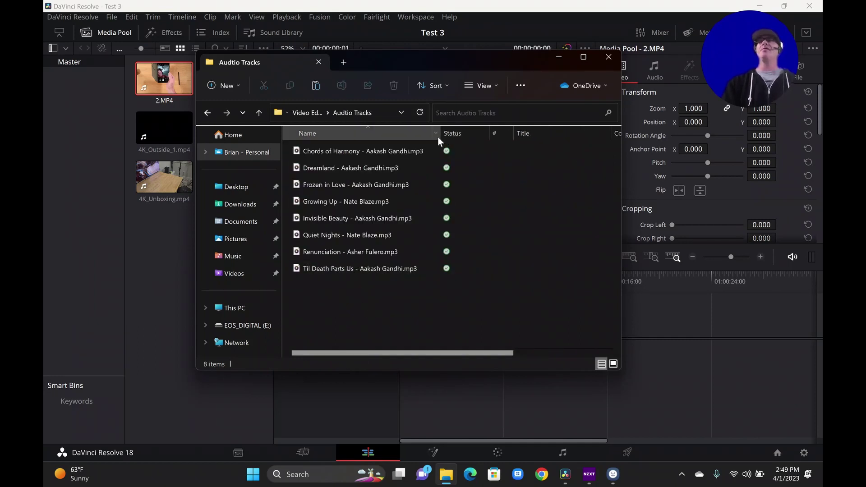
{"action": "left_click", "coordinate": [394, 207]}
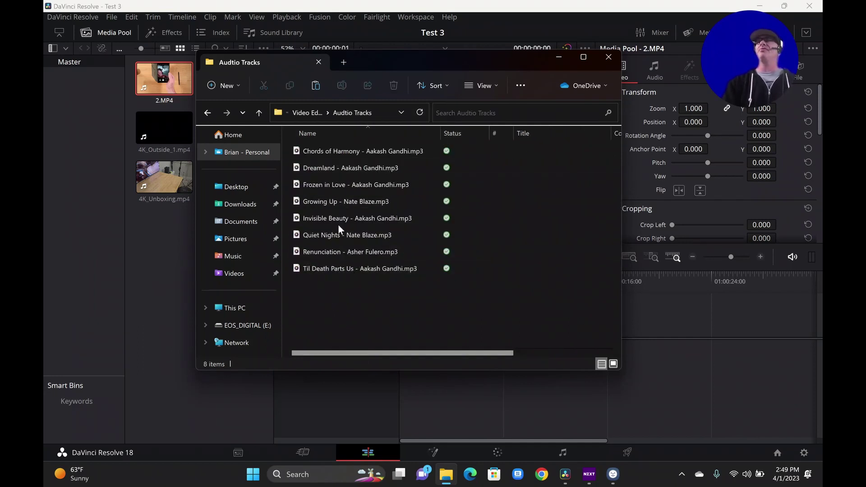
{"action": "left_click", "coordinate": [331, 204]}
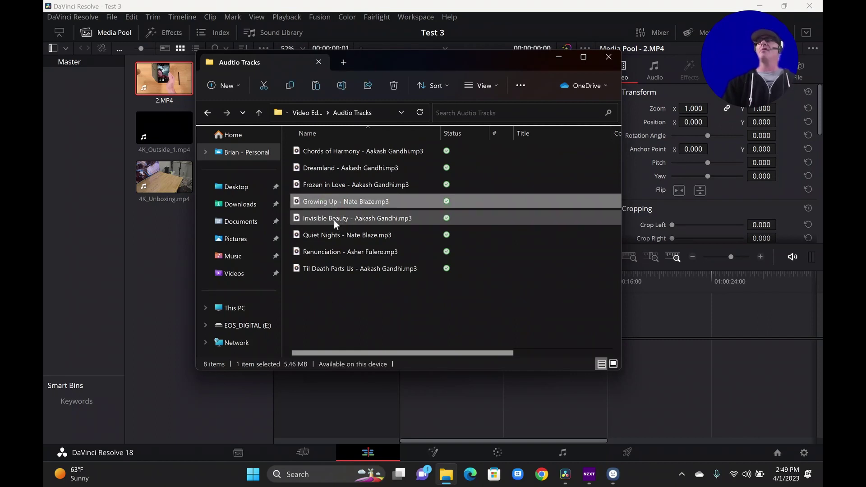
{"action": "left_click", "coordinate": [334, 220], "text": "ctrl"}
{"action": "left_click_drag", "start_coordinate": [345, 218], "coordinate": [189, 255]}
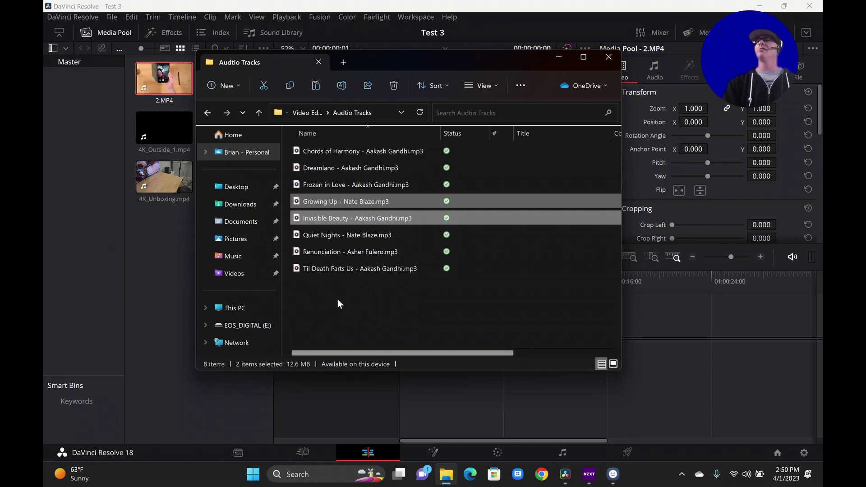
{"action": "left_click_drag", "start_coordinate": [326, 221], "coordinate": [137, 251]}
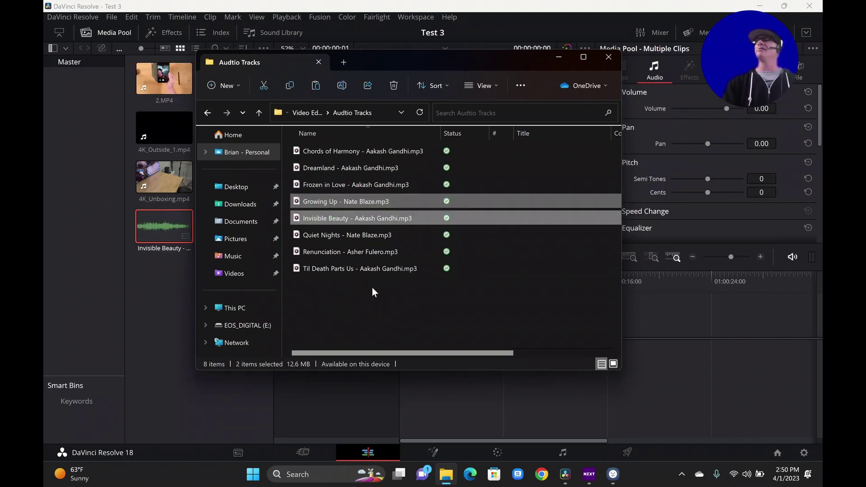
{"action": "left_click", "coordinate": [390, 302]}
{"action": "key", "text": "alt+Up"}
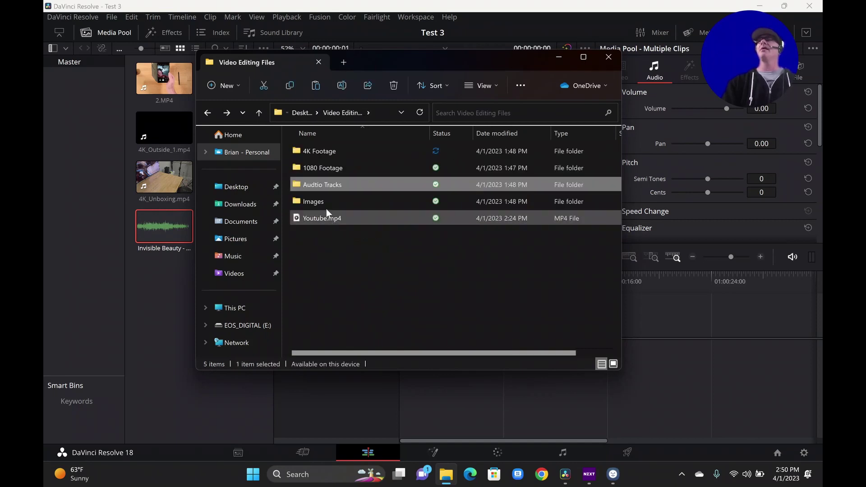
Import Samsung_blue.png and S23_Transparent.png from the Images folder into the media pool.
{"action": "double_click", "coordinate": [324, 202]}
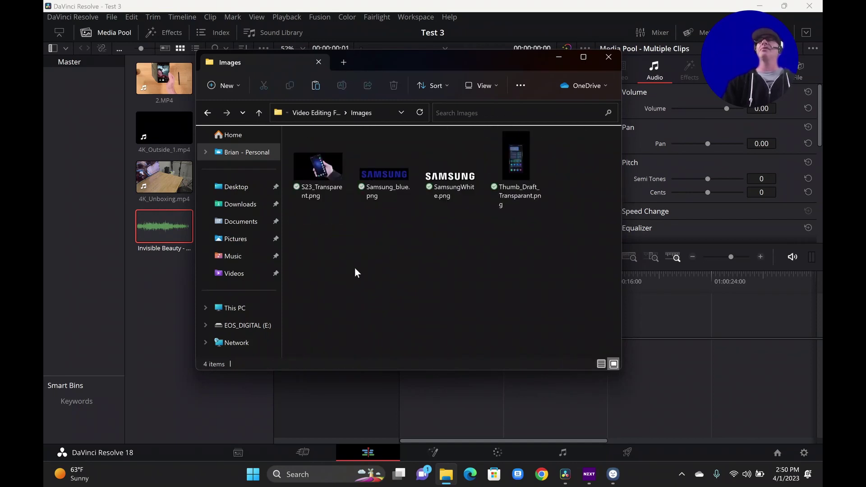
{"action": "left_click_drag", "start_coordinate": [389, 171], "coordinate": [123, 294]}
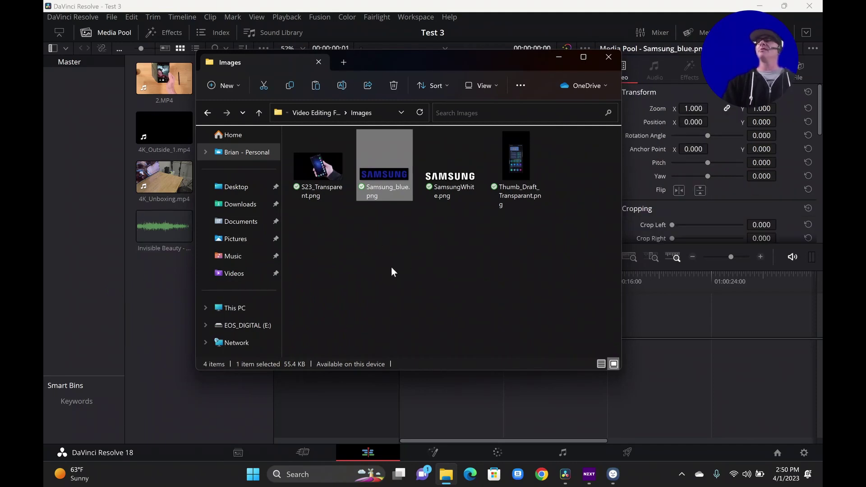
{"action": "left_click", "coordinate": [378, 279]}
{"action": "left_click_drag", "start_coordinate": [318, 167], "coordinate": [148, 321]}
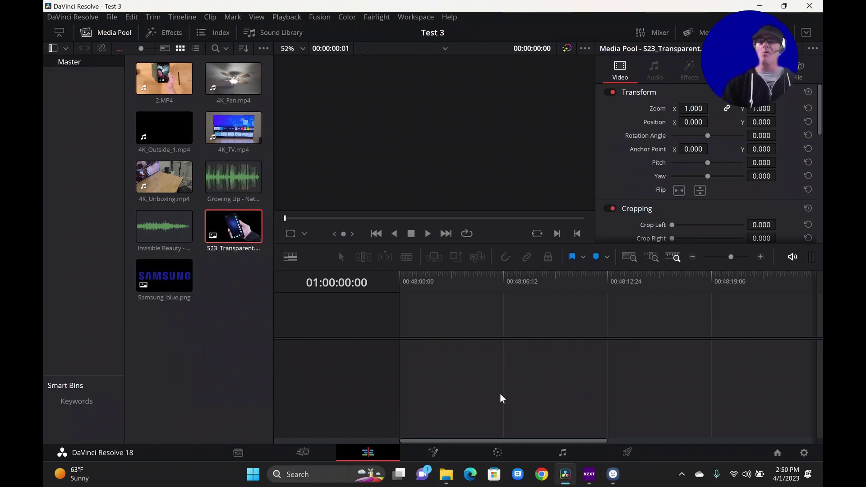
{"action": "left_click", "coordinate": [113, 34]}
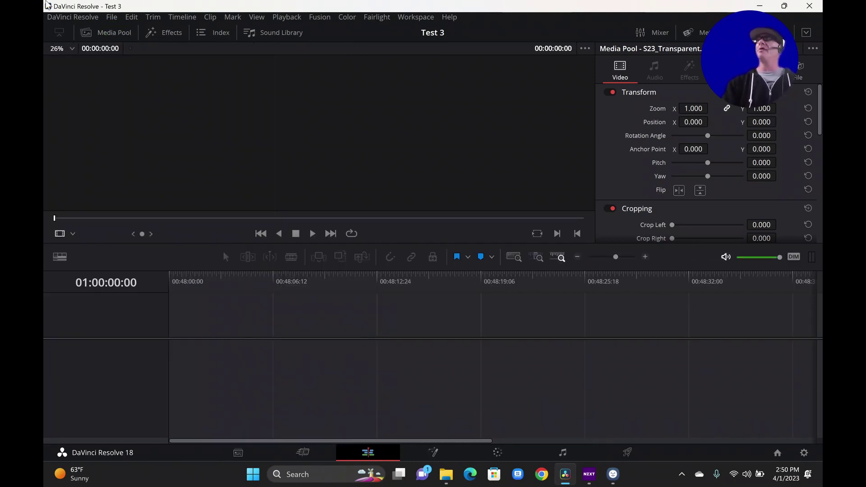
{"action": "left_click", "coordinate": [110, 33]}
{"action": "left_click", "coordinate": [339, 361]}
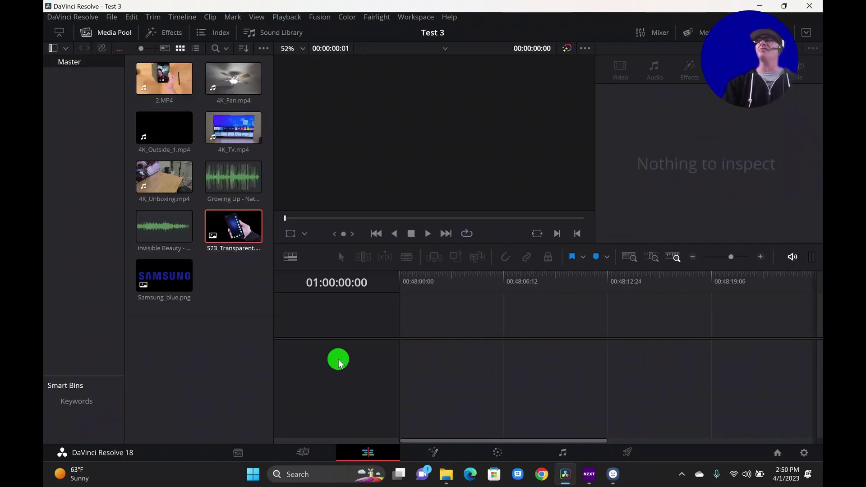
Drop 4K_TV.mp4 onto the empty timeline, creating Timeline 1 with it on Video 1 and audio.
{"action": "left_click_drag", "start_coordinate": [227, 133], "coordinate": [396, 360]}
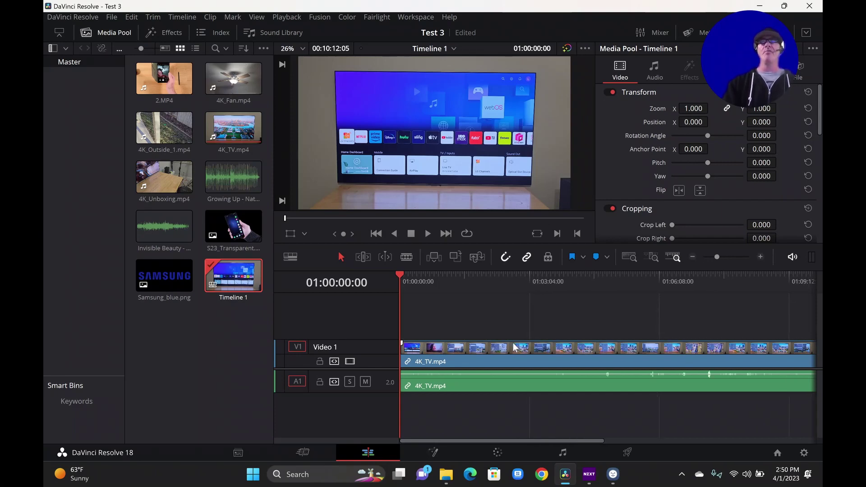
{"action": "scroll", "coordinate": [513, 343], "scroll_direction": "down", "scroll_amount": 5}
{"action": "scroll", "coordinate": [513, 343], "scroll_direction": "up", "scroll_amount": 3}
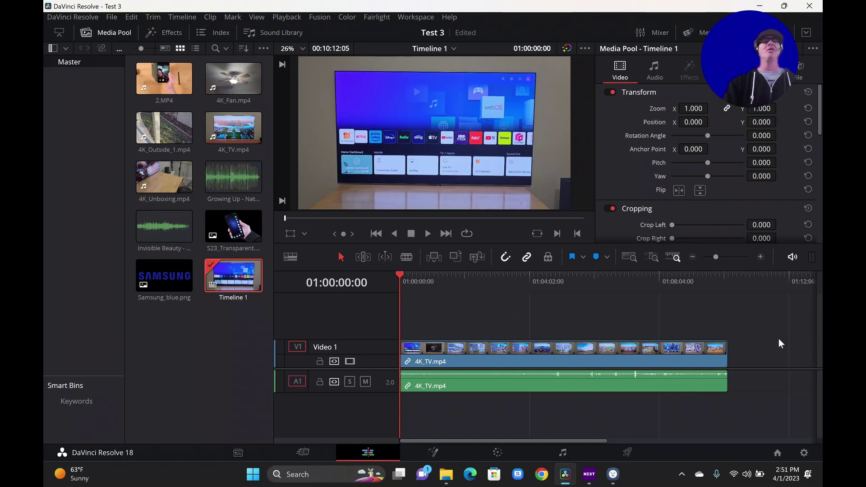
Trim the end of the 4K_TV clip back to about 01:04:01.
{"action": "left_click", "coordinate": [729, 277]}
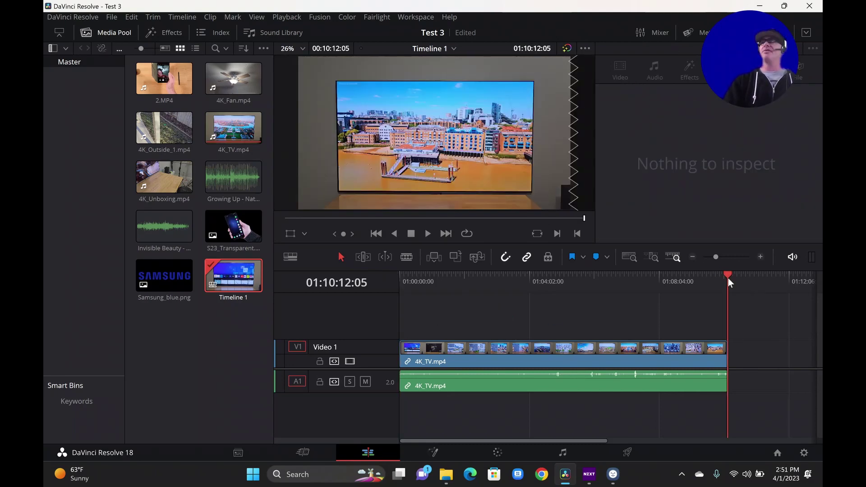
{"action": "left_click", "coordinate": [724, 354]}
{"action": "left_click_drag", "start_coordinate": [724, 353], "coordinate": [525, 370]}
{"action": "left_click", "coordinate": [488, 306]}
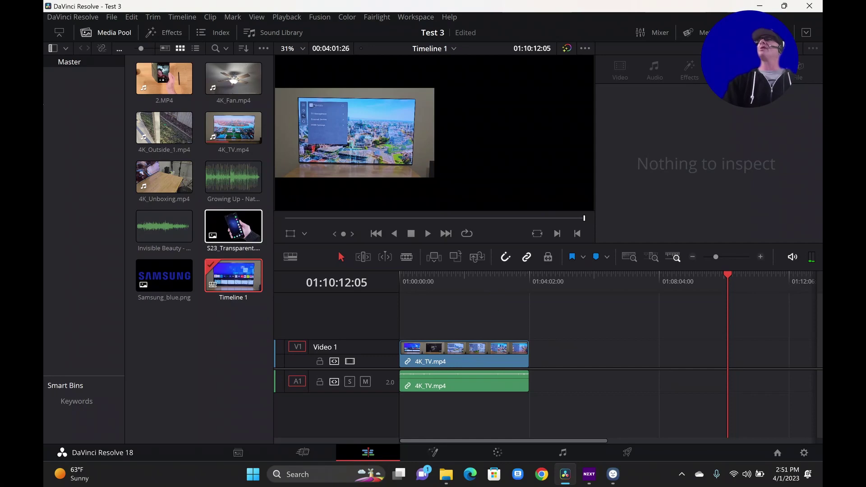
Add 4K_Unboxing right after 4K_TV and trim its end back to the playhead.
{"action": "key", "text": "q"}
{"action": "left_click_drag", "start_coordinate": [156, 178], "coordinate": [534, 350]}
{"action": "left_click", "coordinate": [733, 278]}
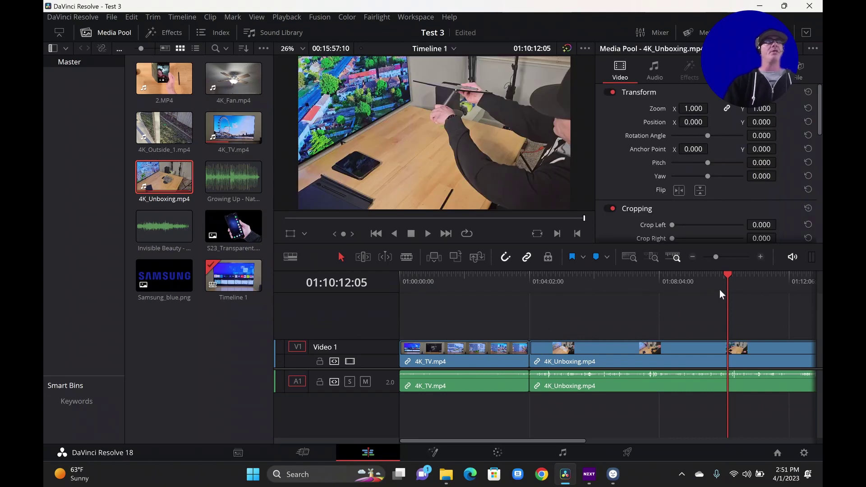
{"action": "key", "text": "ctrl+minus"}
{"action": "key", "text": "ctrl+minus"}
{"action": "key", "text": "ctrl+equal"}
{"action": "key", "text": "ctrl+equal"}
{"action": "left_click", "coordinate": [662, 325]}
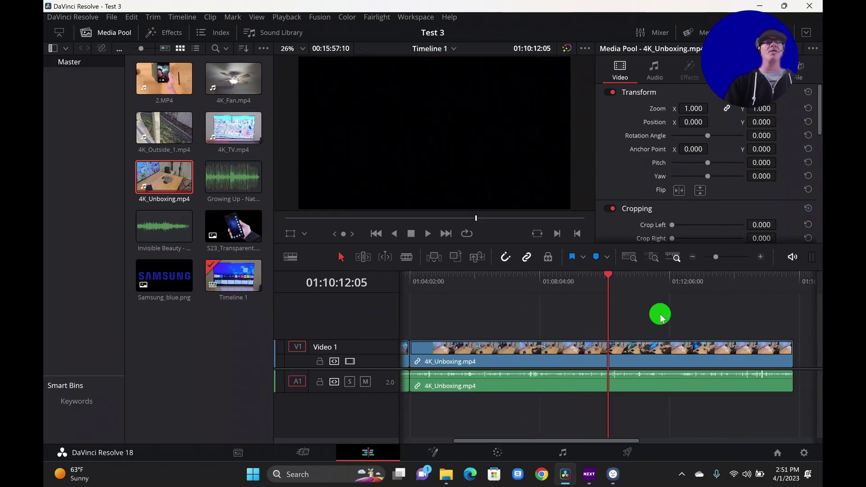
{"action": "left_click_drag", "start_coordinate": [794, 354], "coordinate": [613, 357]}
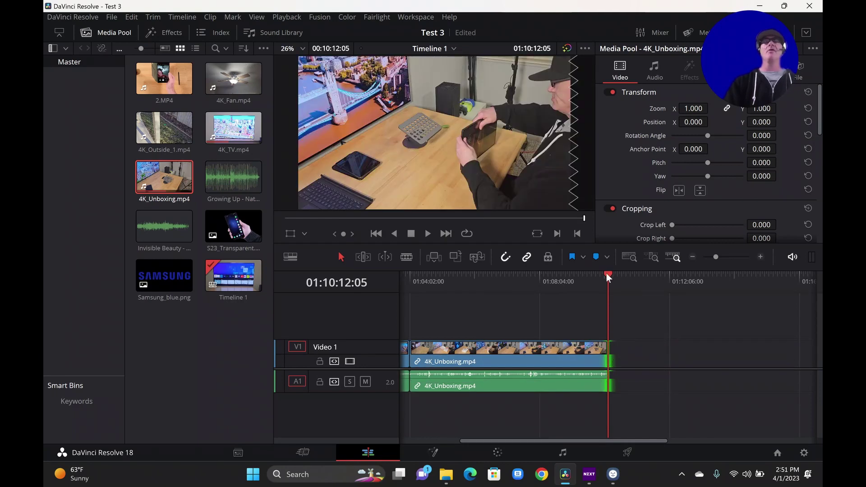
{"action": "left_click", "coordinate": [527, 296]}
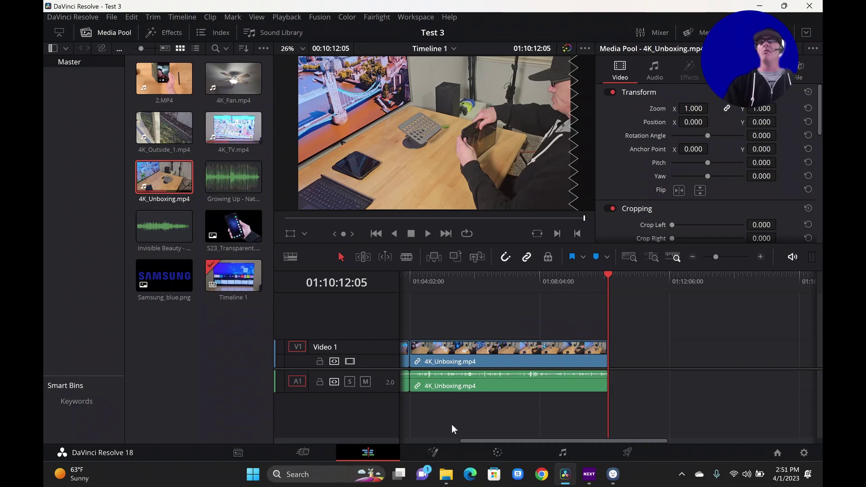
{"action": "key", "text": "ctrl+minus"}
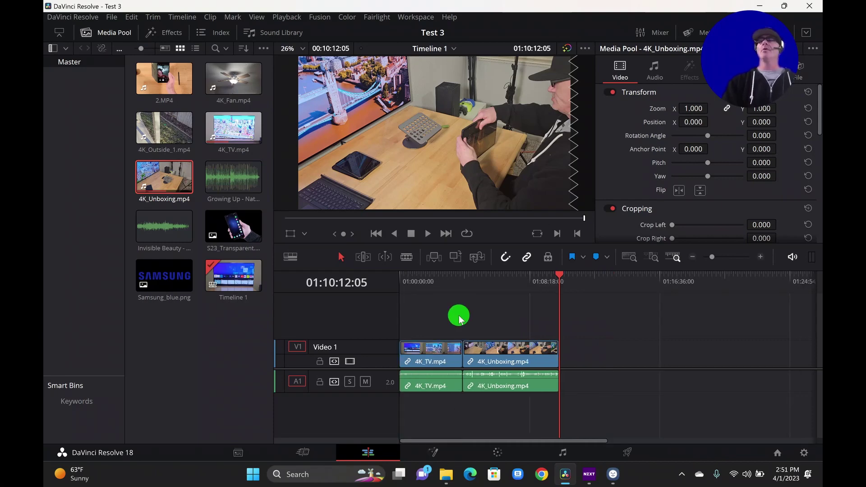
{"action": "left_click_drag", "start_coordinate": [220, 81], "coordinate": [426, 323]}
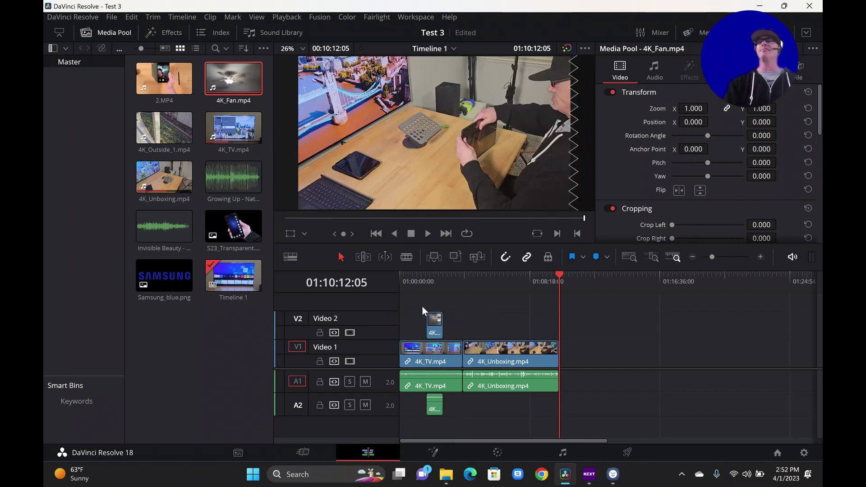
{"action": "left_click", "coordinate": [435, 330]}
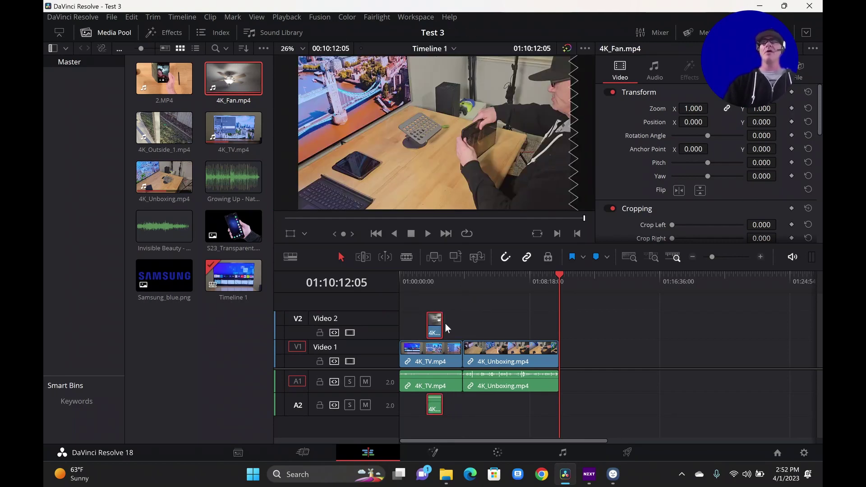
{"action": "left_click", "coordinate": [461, 280]}
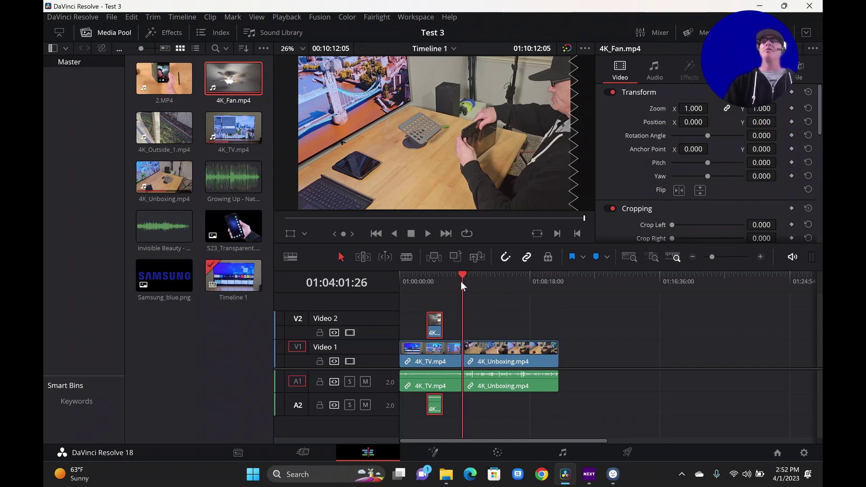
{"action": "key", "text": "ctrl+v"}
{"action": "left_click", "coordinate": [499, 277]}
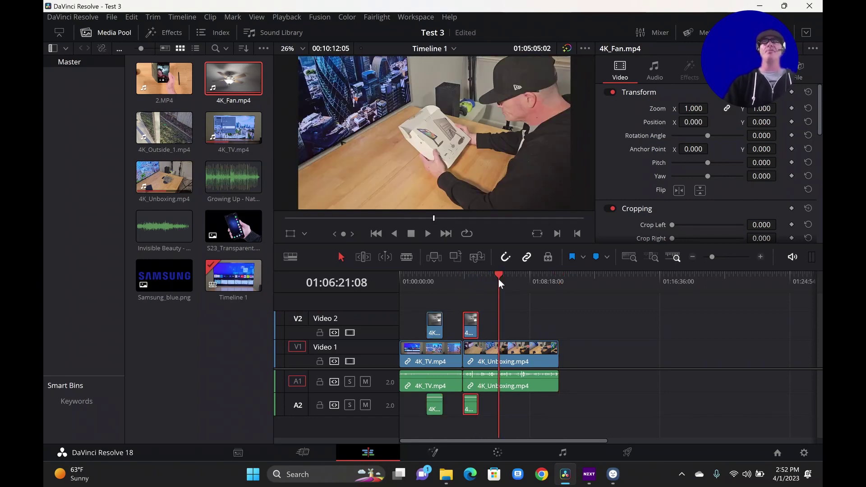
{"action": "key", "text": "ctrl+v"}
{"action": "left_click", "coordinate": [541, 314]}
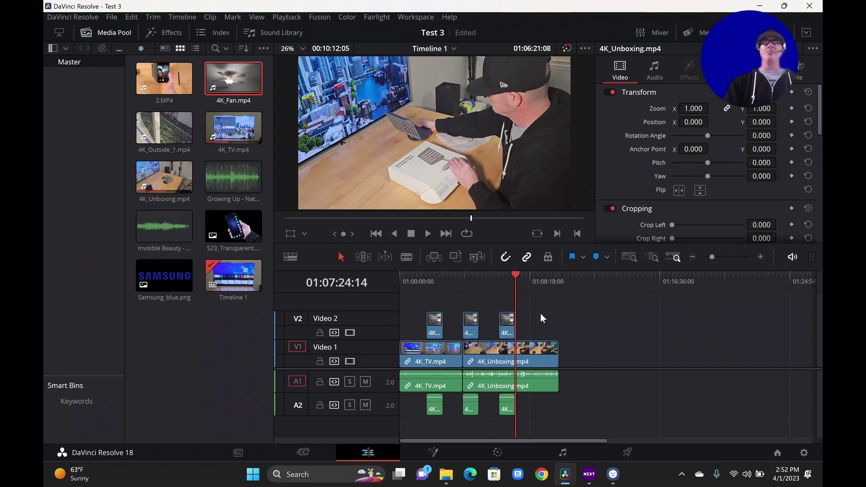
{"action": "left_click", "coordinate": [448, 282]}
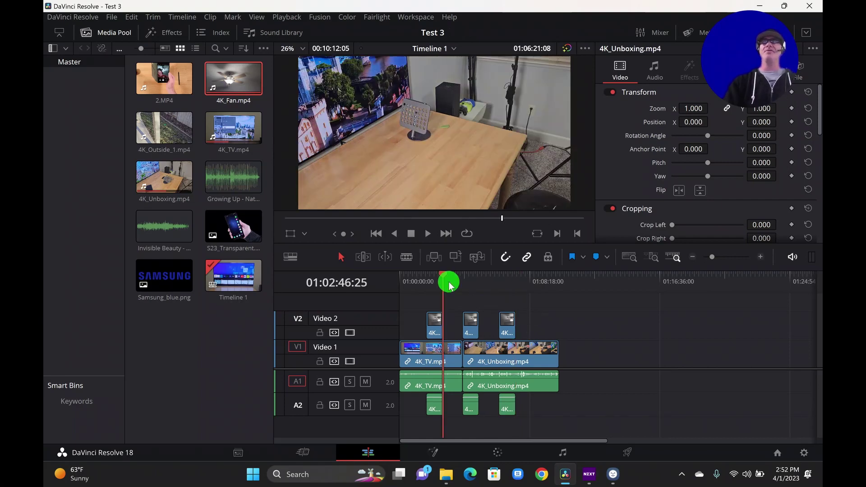
{"action": "left_click", "coordinate": [480, 282]}
{"action": "left_click", "coordinate": [537, 281]}
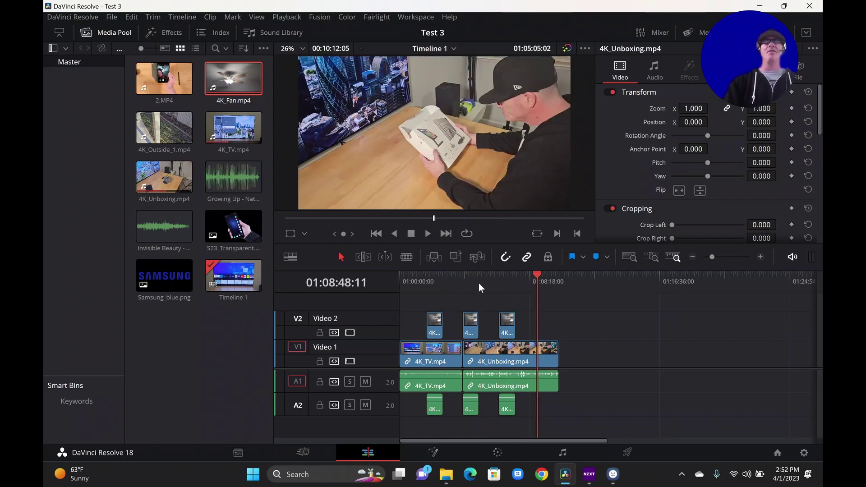
{"action": "left_click", "coordinate": [443, 277]}
{"action": "left_click", "coordinate": [504, 282]}
{"action": "left_click", "coordinate": [547, 278]}
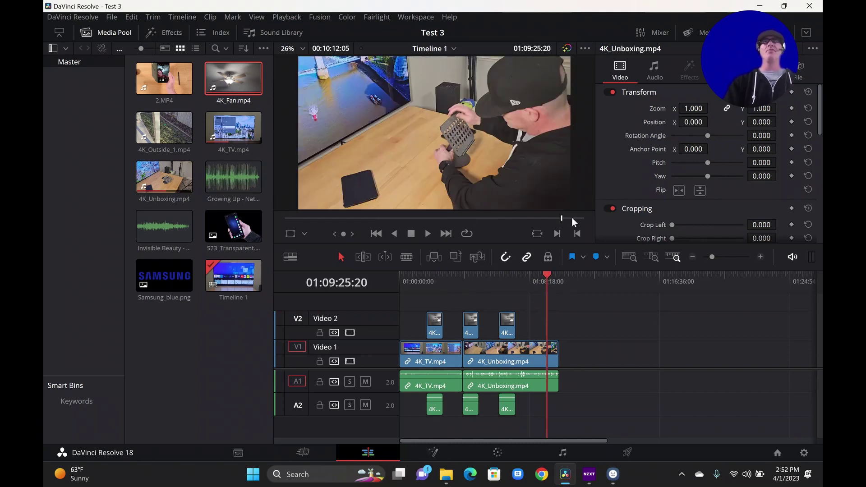
{"action": "left_click_drag", "start_coordinate": [562, 217], "coordinate": [521, 220]}
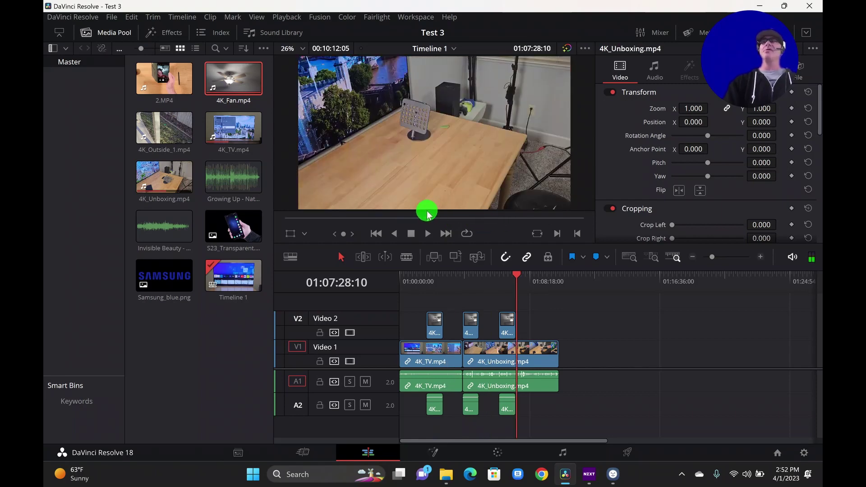
{"action": "left_click_drag", "start_coordinate": [423, 217], "coordinate": [456, 223]}
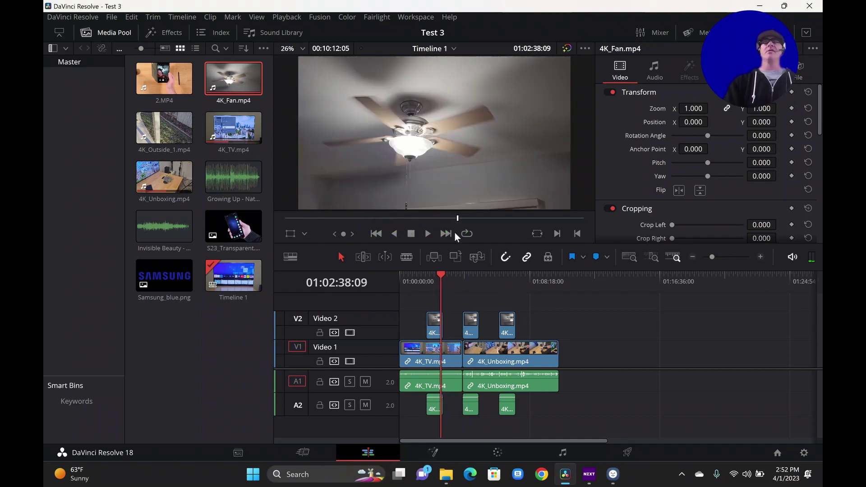
{"action": "left_click", "coordinate": [556, 282]}
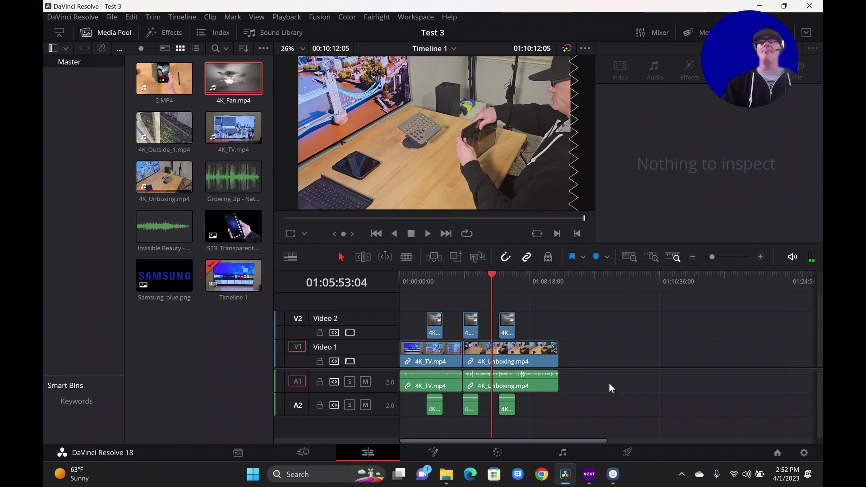
Mute all timeline clips by setting their Inspector audio volume to -99.6.
{"action": "left_click_drag", "start_coordinate": [579, 380], "coordinate": [401, 411]}
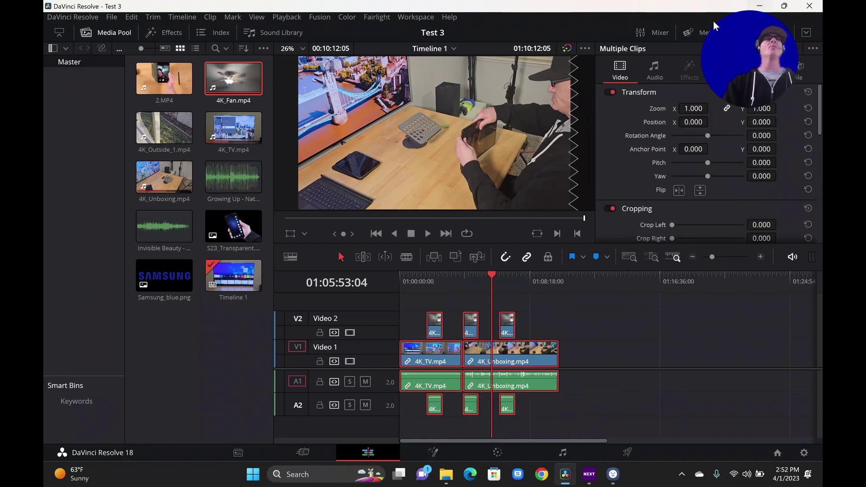
{"action": "left_click", "coordinate": [655, 70]}
{"action": "left_click_drag", "start_coordinate": [762, 113], "coordinate": [173, 144]}
{"action": "left_click", "coordinate": [683, 414]}
Place Invisible Beauty then Growing Up back to back at the start of Audio 3.
{"action": "left_click", "coordinate": [225, 371]}
{"action": "left_click_drag", "start_coordinate": [156, 216], "coordinate": [448, 437]}
{"action": "left_click", "coordinate": [167, 230]}
{"action": "left_click_drag", "start_coordinate": [228, 179], "coordinate": [400, 428]}
{"action": "left_click_drag", "start_coordinate": [496, 431], "coordinate": [414, 426]}
Paste a second copy of both music clips on A3, trimming the last to end with the video.
{"action": "left_click", "coordinate": [514, 427]}
{"action": "left_click", "coordinate": [480, 280]}
{"action": "key", "text": "ctrl+v"}
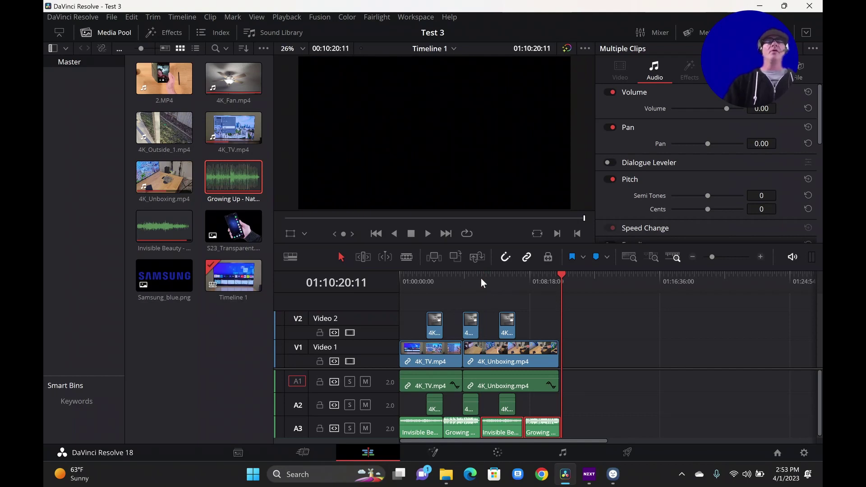
{"action": "left_click_drag", "start_coordinate": [559, 426], "coordinate": [548, 426]}
{"action": "left_click", "coordinate": [578, 394]}
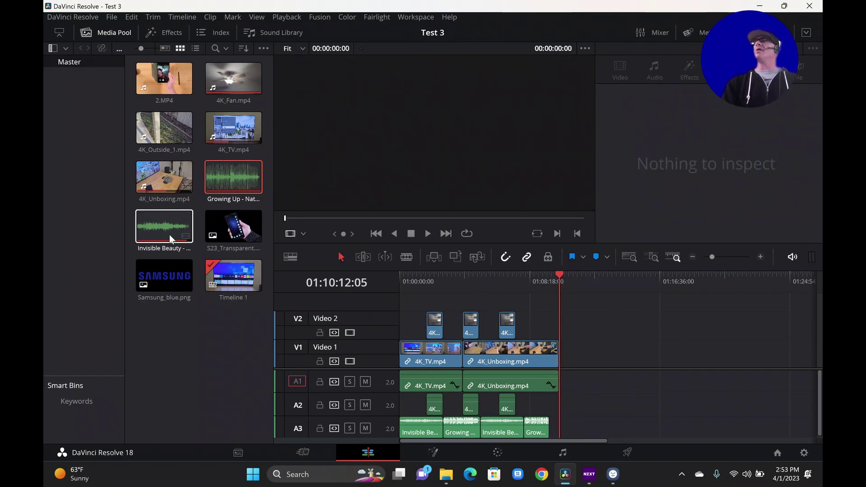
Drop Samsung_blue.png onto Video 2 at the playhead above the 4K_Unboxing footage and select it.
{"action": "left_click_drag", "start_coordinate": [158, 275], "coordinate": [531, 329]}
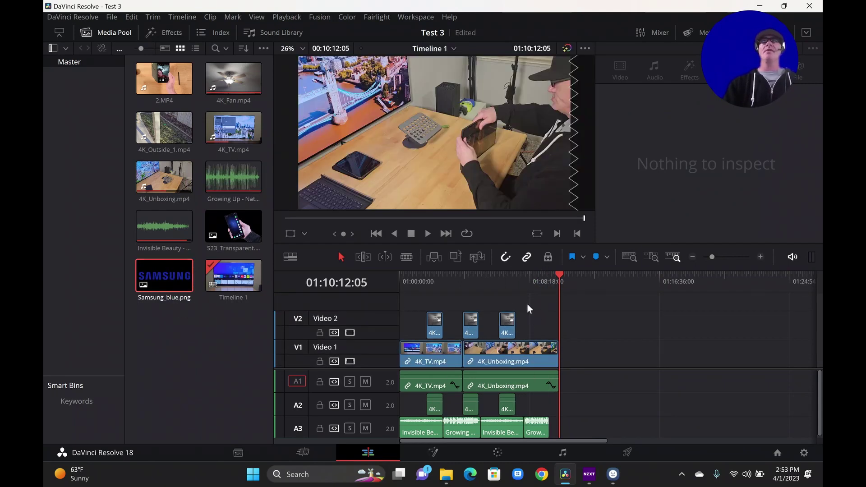
{"action": "left_click_drag", "start_coordinate": [166, 280], "coordinate": [531, 324]}
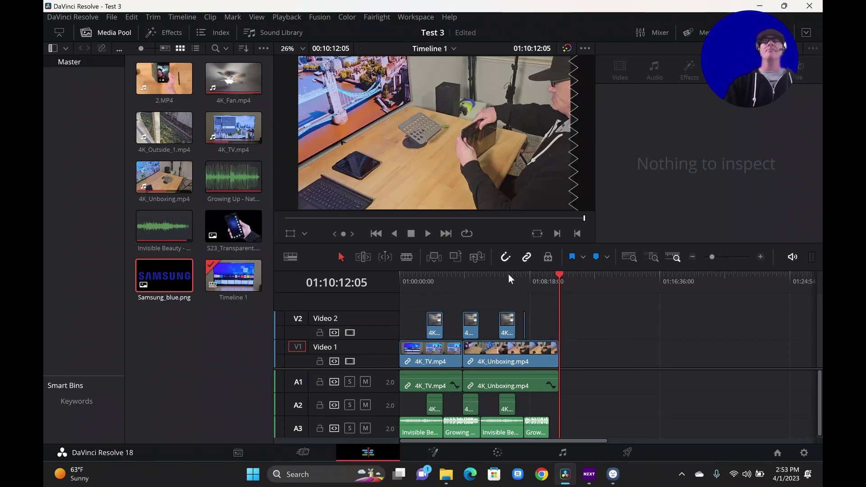
{"action": "left_click", "coordinate": [523, 284]}
{"action": "scroll", "coordinate": [557, 296], "scroll_direction": "up", "scroll_amount": 5}
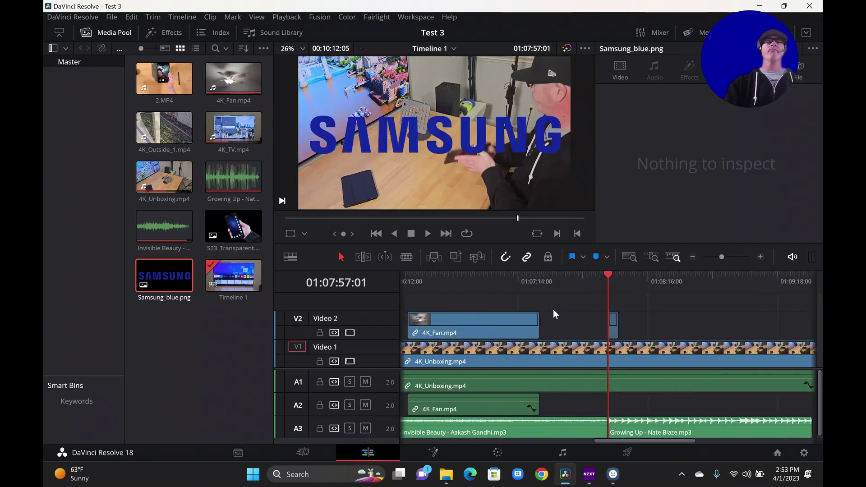
{"action": "left_click", "coordinate": [616, 325]}
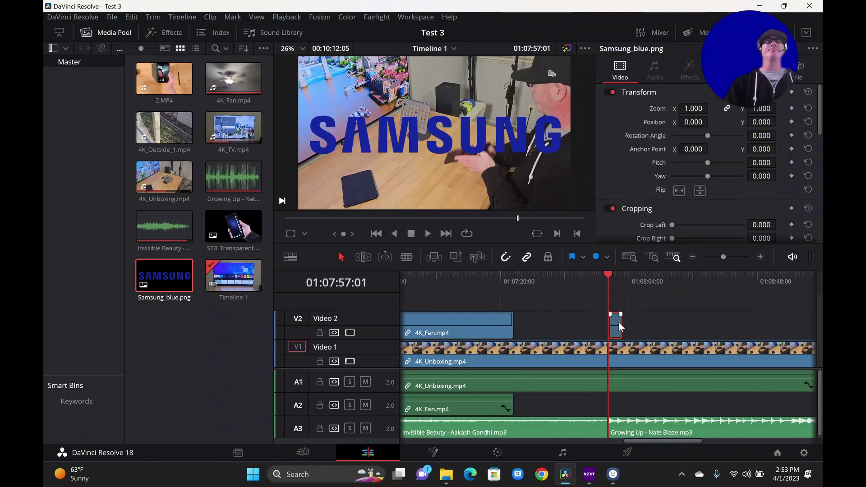
{"action": "left_click", "coordinate": [622, 322]}
Move the Samsung clip earlier and add copies to make five consecutive logo clips on Video 2.
{"action": "left_click_drag", "start_coordinate": [614, 325], "coordinate": [565, 320]}
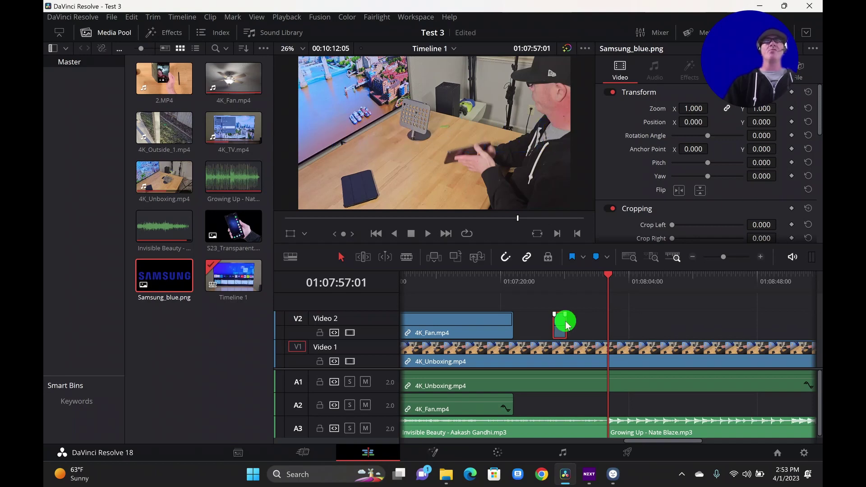
{"action": "left_click", "coordinate": [553, 282]}
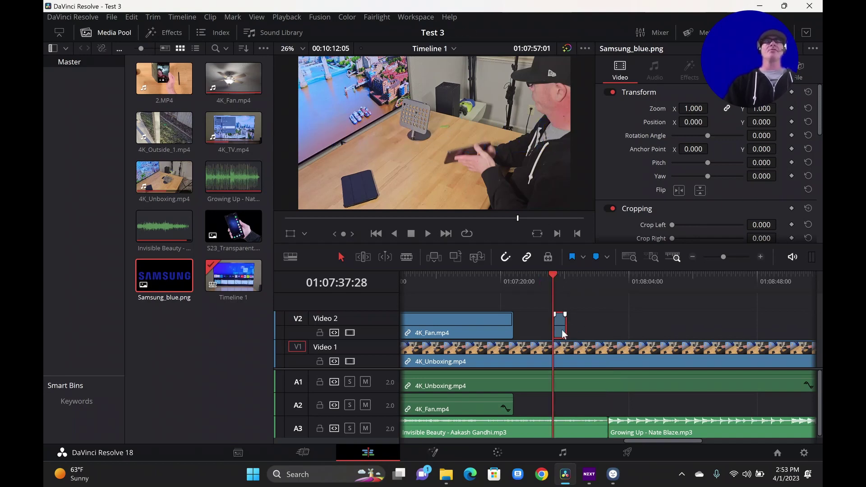
{"action": "key", "text": "F12"}
{"action": "key", "text": "F12"}
{"action": "key", "text": "F12"}
{"action": "key", "text": "F12"}
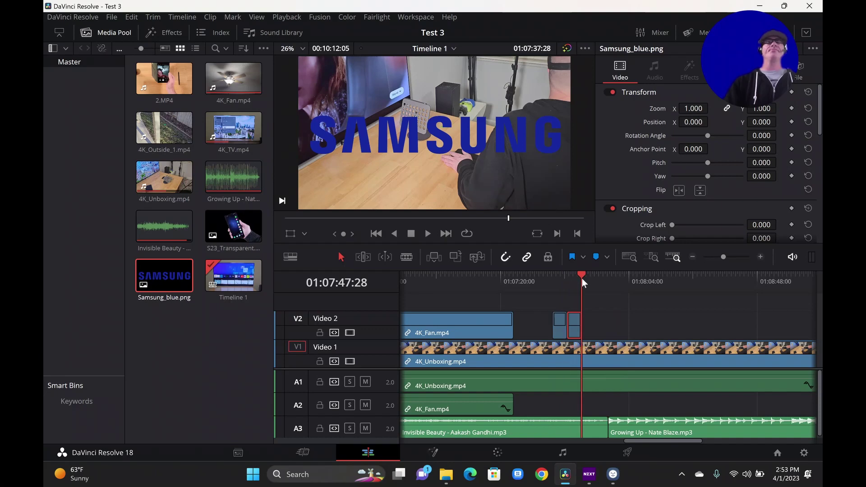
{"action": "key", "text": "F12"}
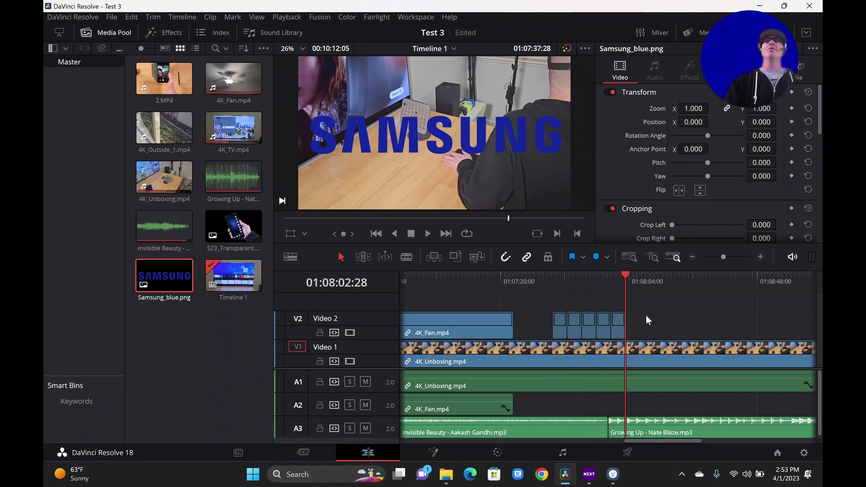
Scale all five logo clips to 0.270 zoom and raise them to Position Y 1838.
{"action": "left_click_drag", "start_coordinate": [645, 321], "coordinate": [541, 326]}
{"action": "left_click_drag", "start_coordinate": [694, 107], "coordinate": [678, 111]}
{"action": "left_click", "coordinate": [566, 276]}
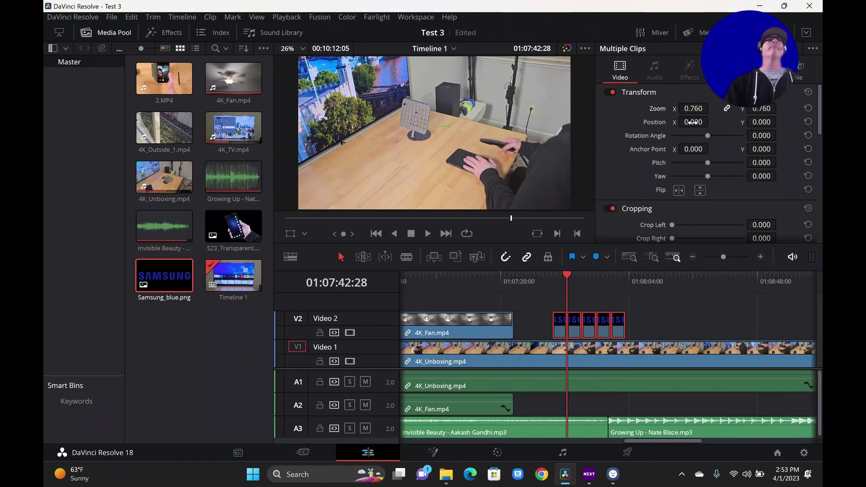
{"action": "left_click_drag", "start_coordinate": [691, 109], "coordinate": [662, 110]}
{"action": "left_click_drag", "start_coordinate": [753, 122], "coordinate": [602, 264]}
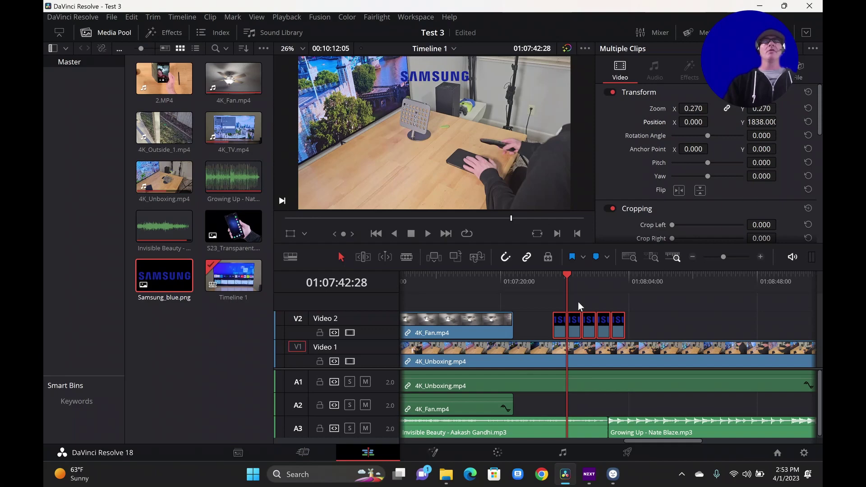
{"action": "left_click", "coordinate": [641, 318]}
{"action": "scroll", "coordinate": [638, 320], "scroll_direction": "down", "scroll_amount": 2}
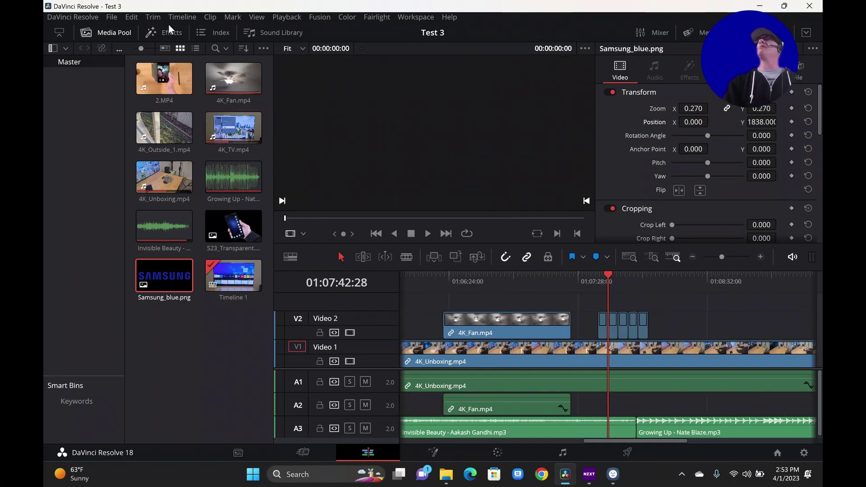
{"action": "left_click", "coordinate": [165, 36]}
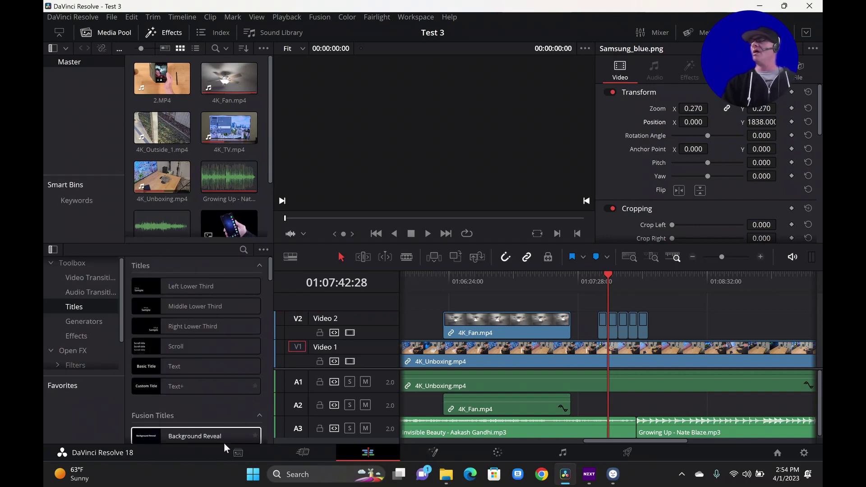
Add a Clean and Simple title on Video 2 and change its text to 'Test Test'.
{"action": "left_click", "coordinate": [163, 363]}
{"action": "scroll", "coordinate": [182, 375], "scroll_direction": "down", "scroll_amount": 4}
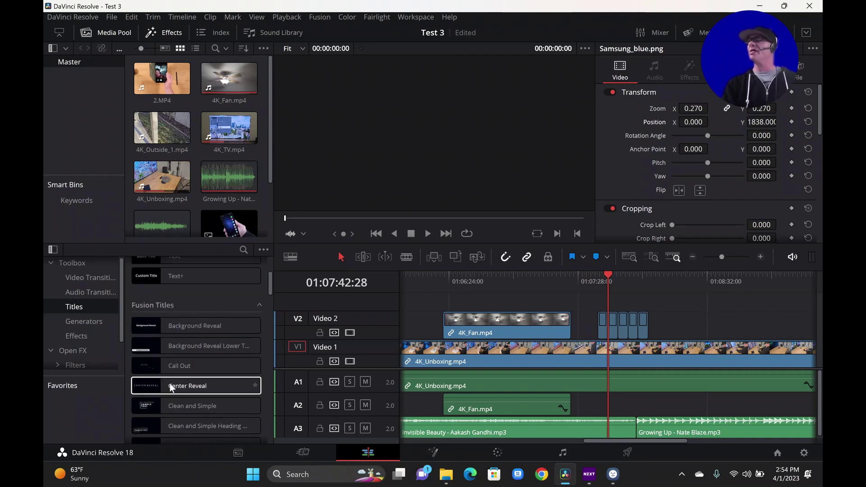
{"action": "scroll", "coordinate": [177, 357], "scroll_direction": "down", "scroll_amount": 1}
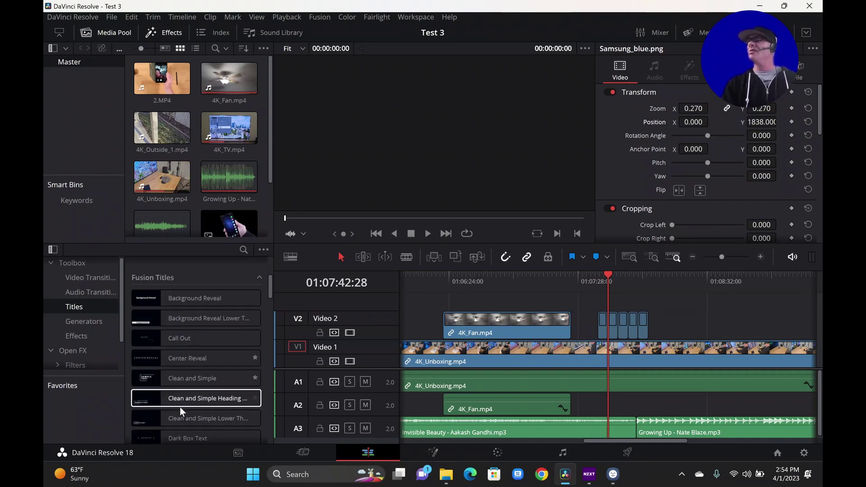
{"action": "left_click", "coordinate": [154, 377]}
{"action": "left_click_drag", "start_coordinate": [573, 332], "coordinate": [674, 320]}
{"action": "left_click", "coordinate": [669, 279]}
{"action": "left_click", "coordinate": [674, 325]}
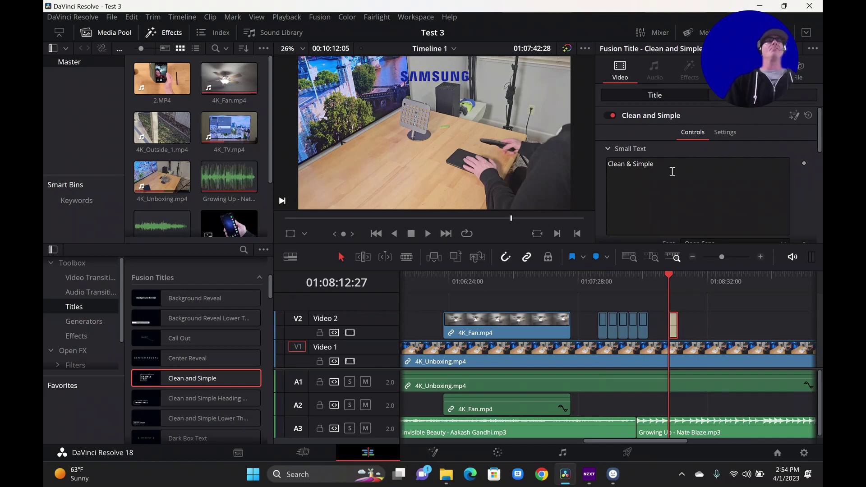
{"action": "left_click", "coordinate": [672, 172]}
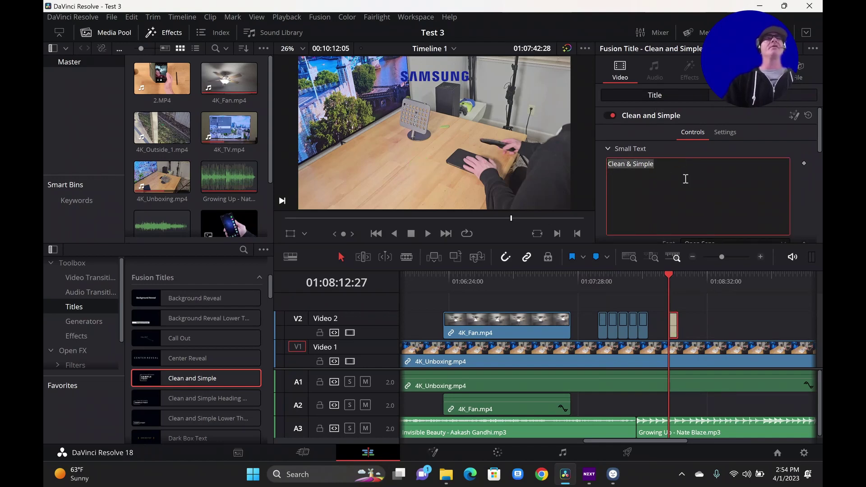
{"action": "type", "text": "Test Test"}
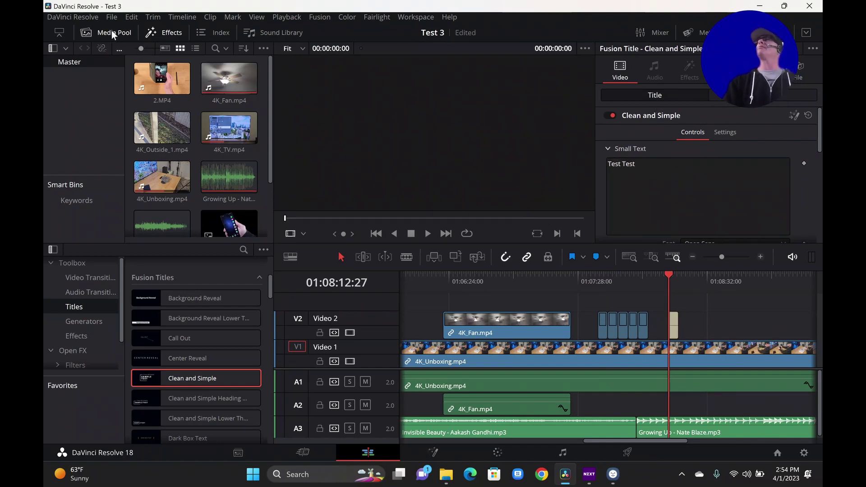
Hide the media pool and effects library and zoom the timeline out to show the whole edit.
{"action": "left_click", "coordinate": [115, 33]}
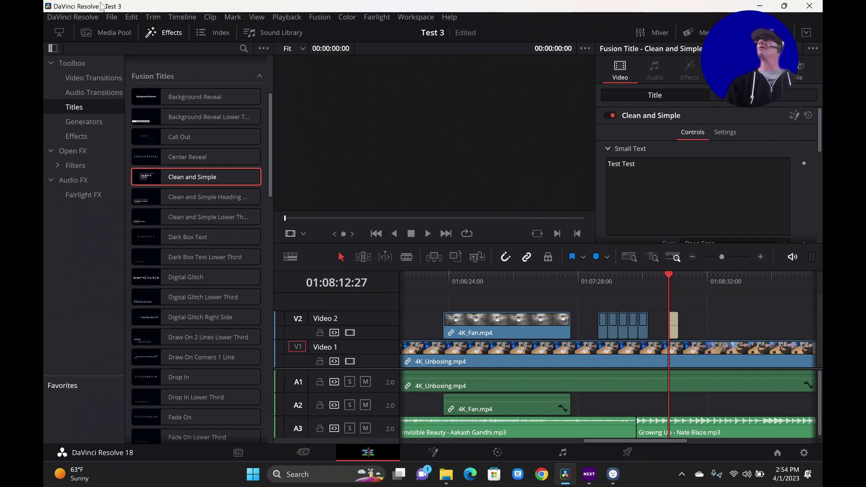
{"action": "left_click", "coordinate": [174, 32]}
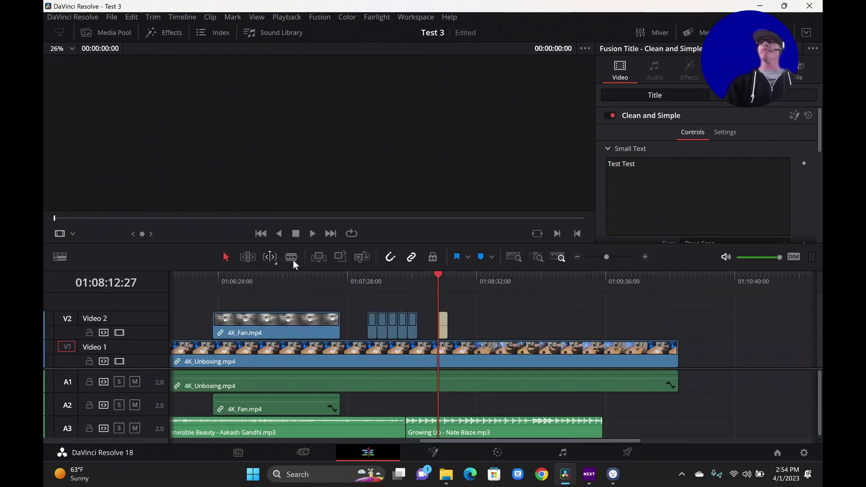
{"action": "scroll", "coordinate": [457, 307], "scroll_direction": "down", "scroll_amount": 5}
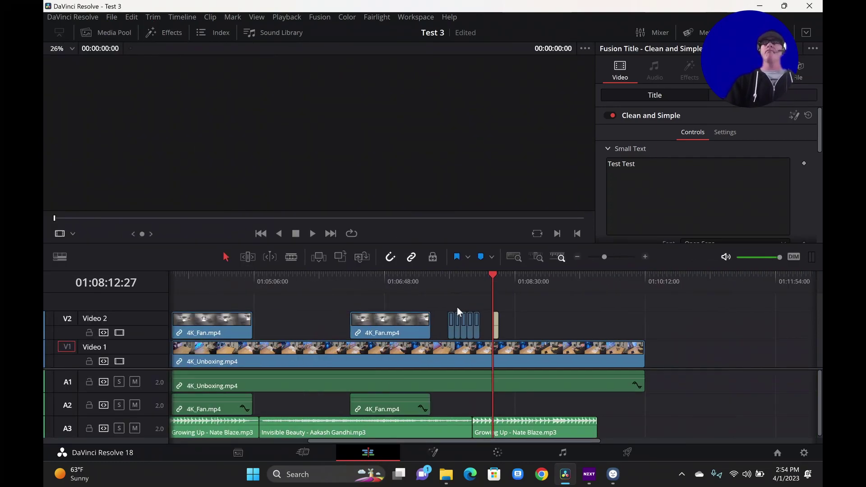
{"action": "left_click", "coordinate": [566, 284]}
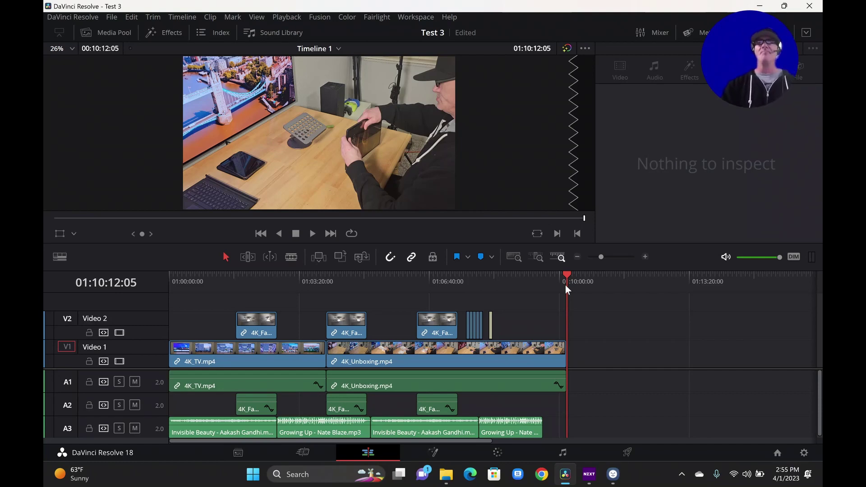
{"action": "left_click", "coordinate": [437, 280]}
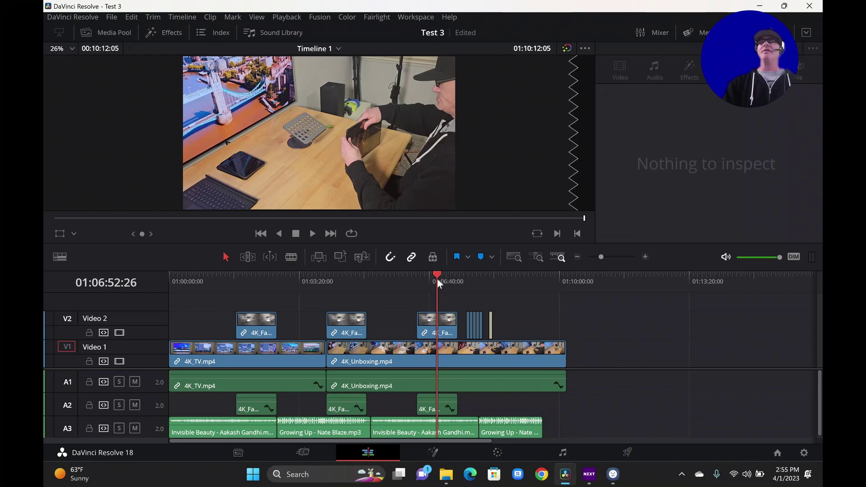
{"action": "left_click", "coordinate": [316, 280]}
{"action": "left_click", "coordinate": [355, 281]}
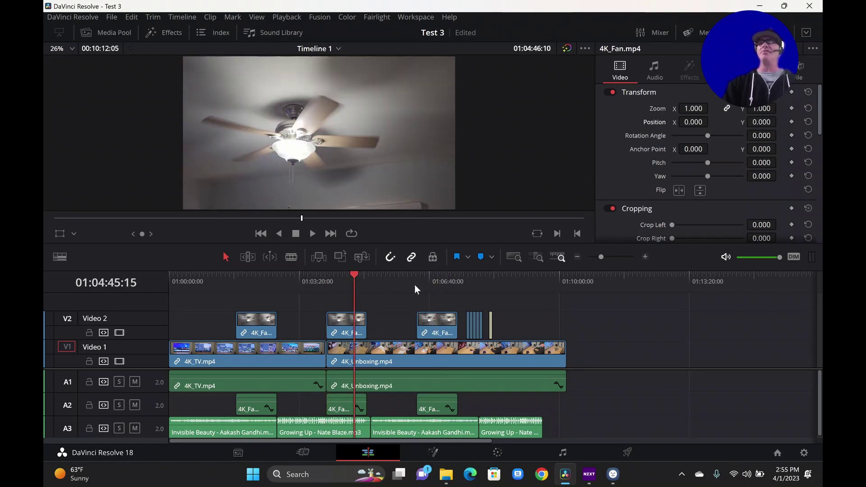
{"action": "left_click", "coordinate": [440, 281]}
{"action": "left_click", "coordinate": [558, 280]}
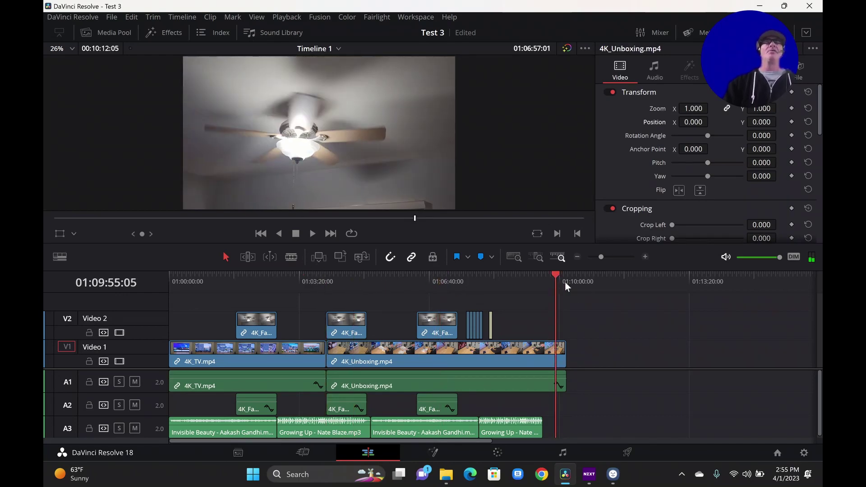
{"action": "left_click", "coordinate": [566, 282]}
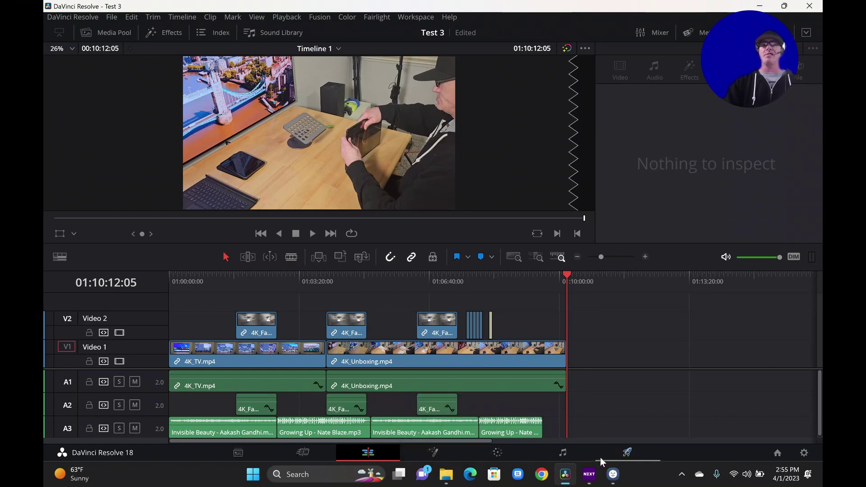
{"action": "left_click", "coordinate": [626, 451]}
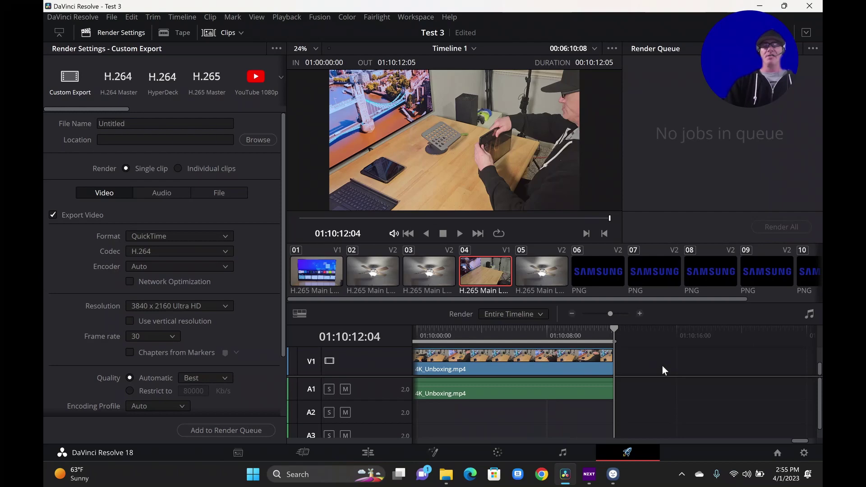
Save the project and switch from the YouTube 1080p preset to Custom Export.
{"action": "key", "text": "ctrl+s"}
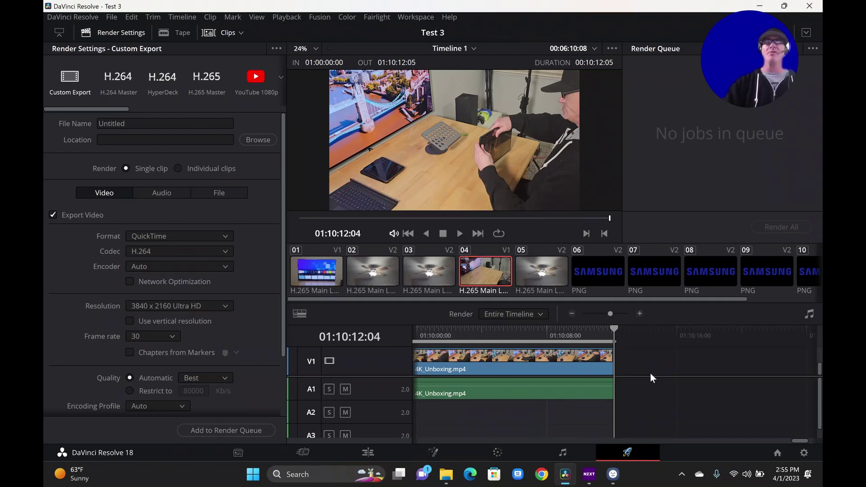
{"action": "left_click", "coordinate": [260, 76]}
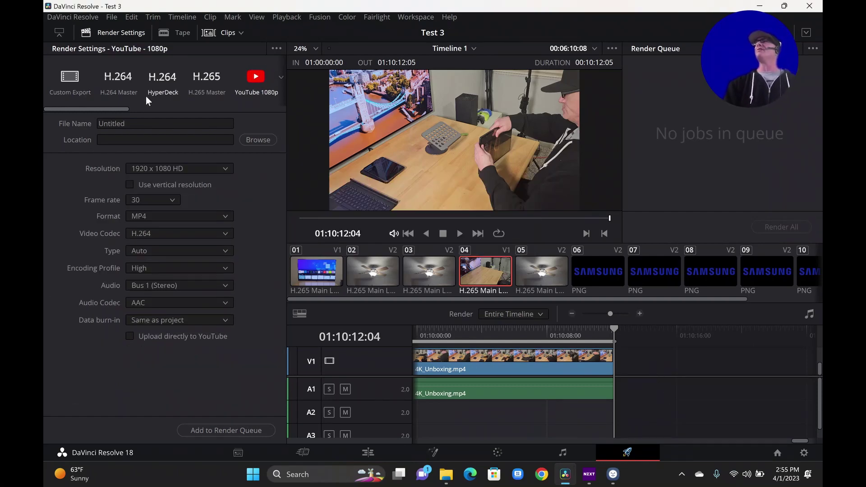
{"action": "left_click", "coordinate": [73, 92]}
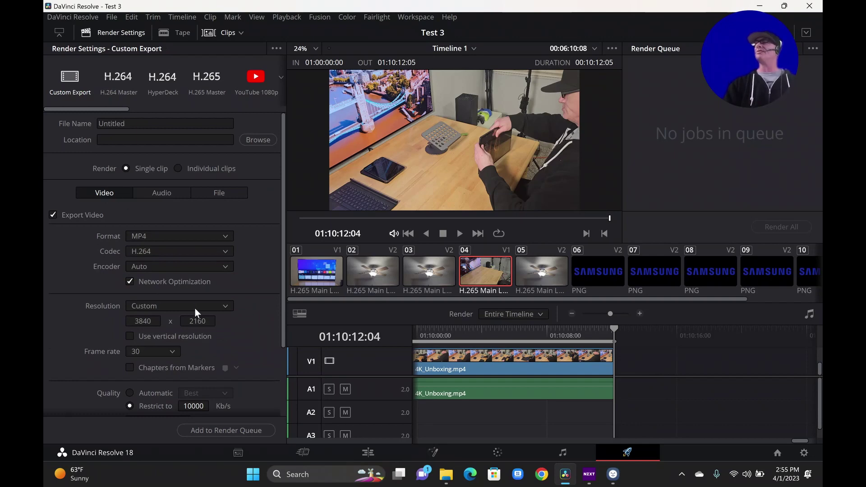
Set quality to Automatic High for the 3840x2160 H.264 MP4 and add it to the render queue.
{"action": "scroll", "coordinate": [192, 310], "scroll_direction": "down", "scroll_amount": 3}
{"action": "scroll", "coordinate": [186, 314], "scroll_direction": "up", "scroll_amount": 2}
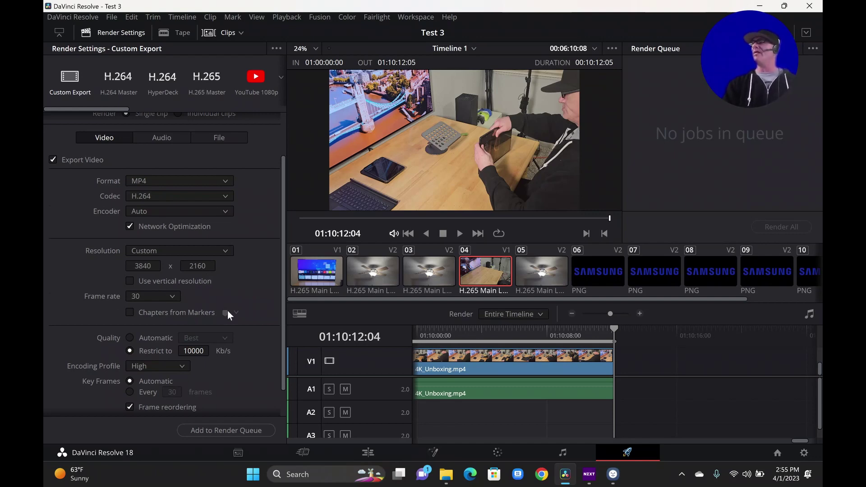
{"action": "scroll", "coordinate": [227, 310], "scroll_direction": "down", "scroll_amount": 2}
{"action": "left_click", "coordinate": [144, 305]}
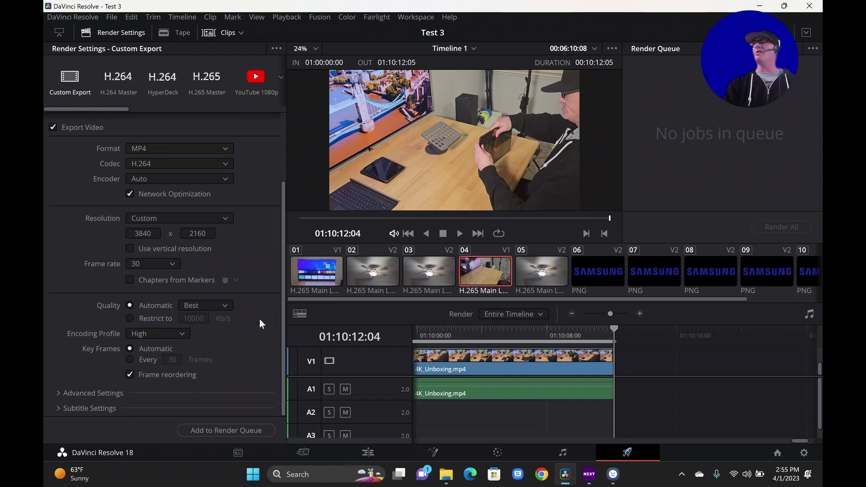
{"action": "left_click", "coordinate": [205, 306]}
{"action": "left_click", "coordinate": [199, 354]}
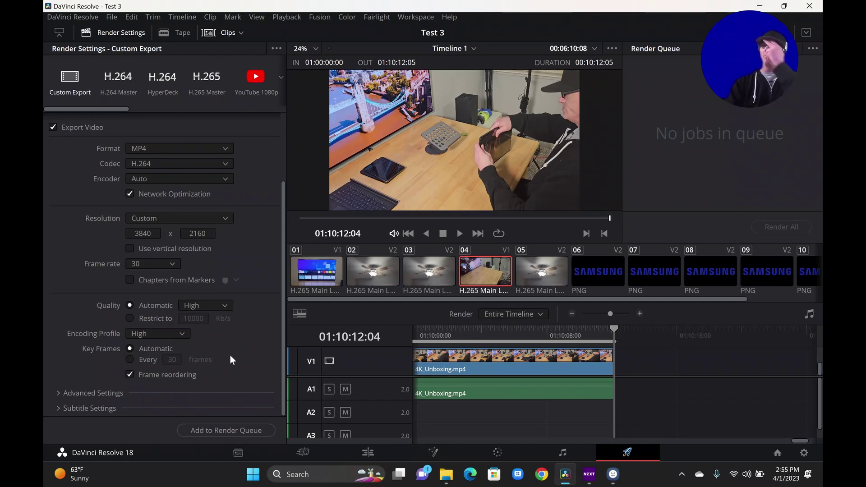
{"action": "left_click", "coordinate": [245, 428]}
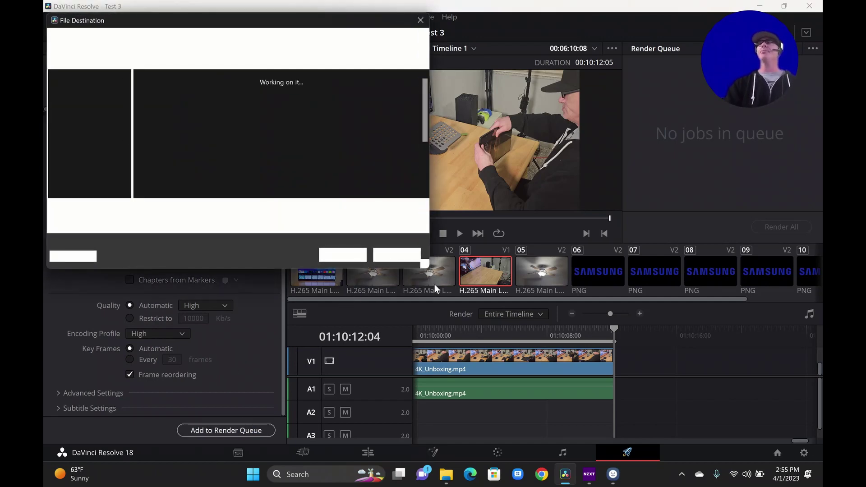
Save the render as Youtube.mp4 in Desktop > Video Editing Files, replacing the existing file.
{"action": "left_click_drag", "start_coordinate": [221, 25], "coordinate": [349, 91]}
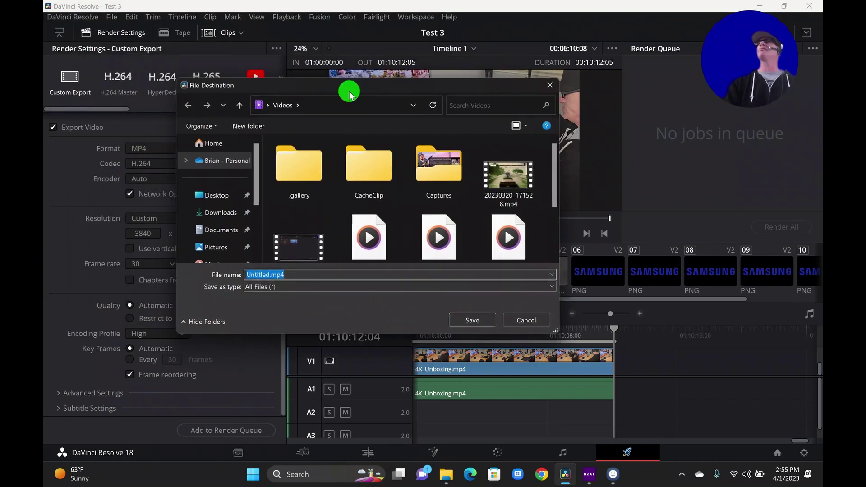
{"action": "left_click", "coordinate": [222, 200]}
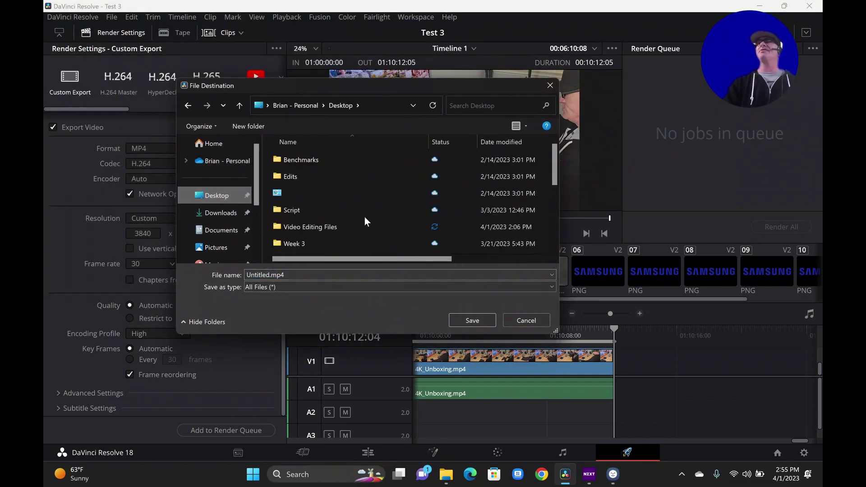
{"action": "double_click", "coordinate": [324, 225]}
{"action": "left_click", "coordinate": [307, 227]}
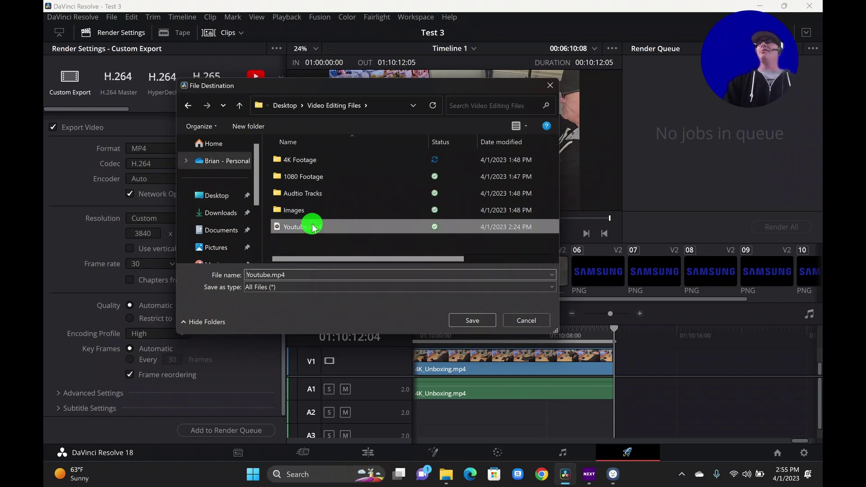
{"action": "left_click", "coordinate": [455, 318]}
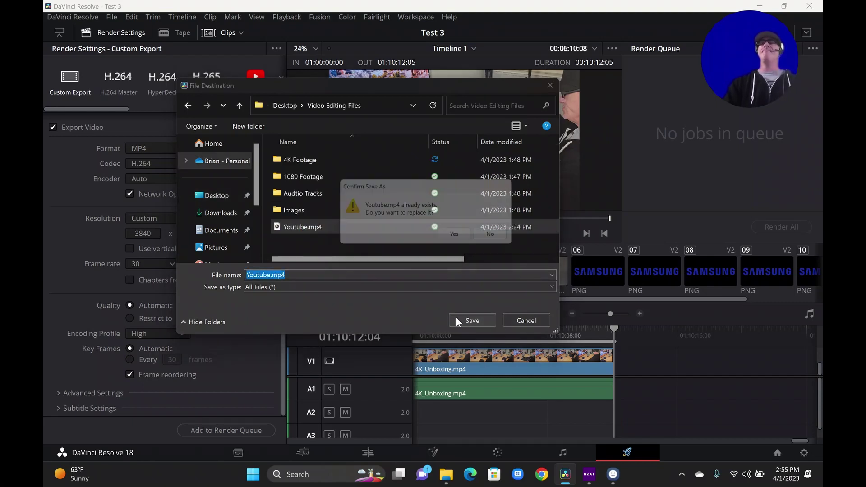
{"action": "left_click", "coordinate": [460, 238]}
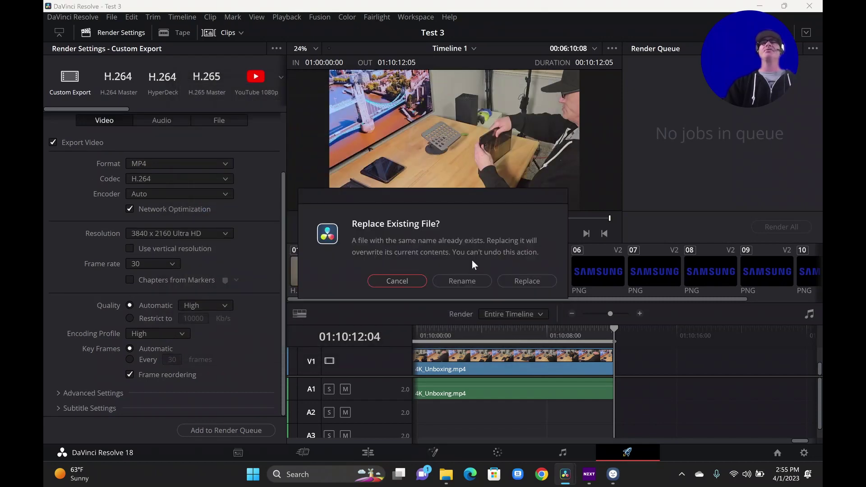
{"action": "left_click", "coordinate": [512, 282]}
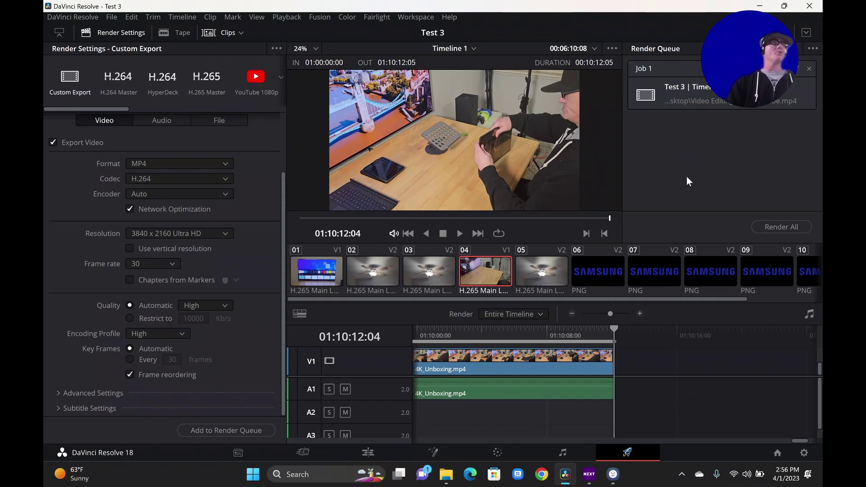
{"action": "left_click_drag", "start_coordinate": [742, 62], "coordinate": [129, 114]}
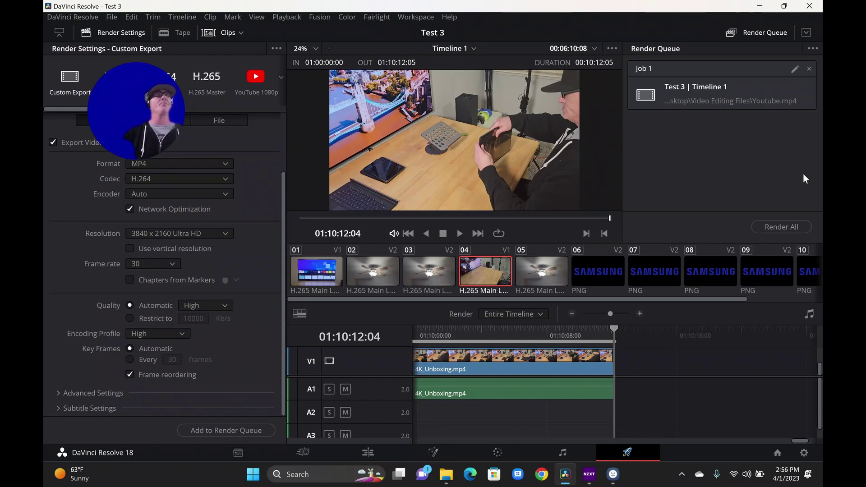
Start rendering the queued job with Render All and switch to the system monitor.
{"action": "left_click", "coordinate": [775, 227]}
{"action": "key", "text": "alt+Tab"}
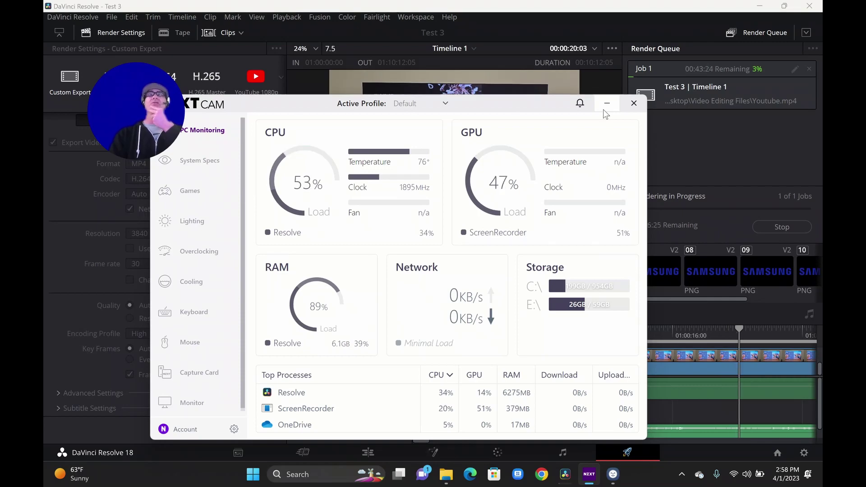
Minimize NZXT CAM to view the render, then bring it back to check system load.
{"action": "left_click", "coordinate": [604, 110]}
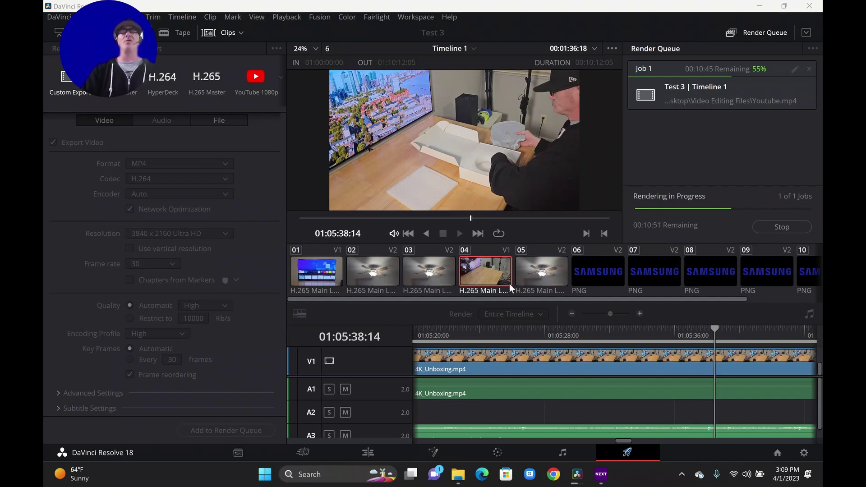
{"action": "left_click", "coordinate": [603, 475]}
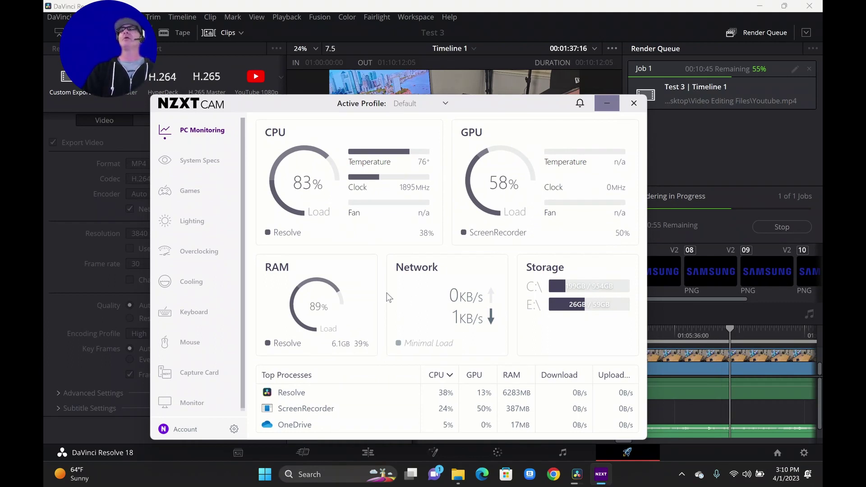